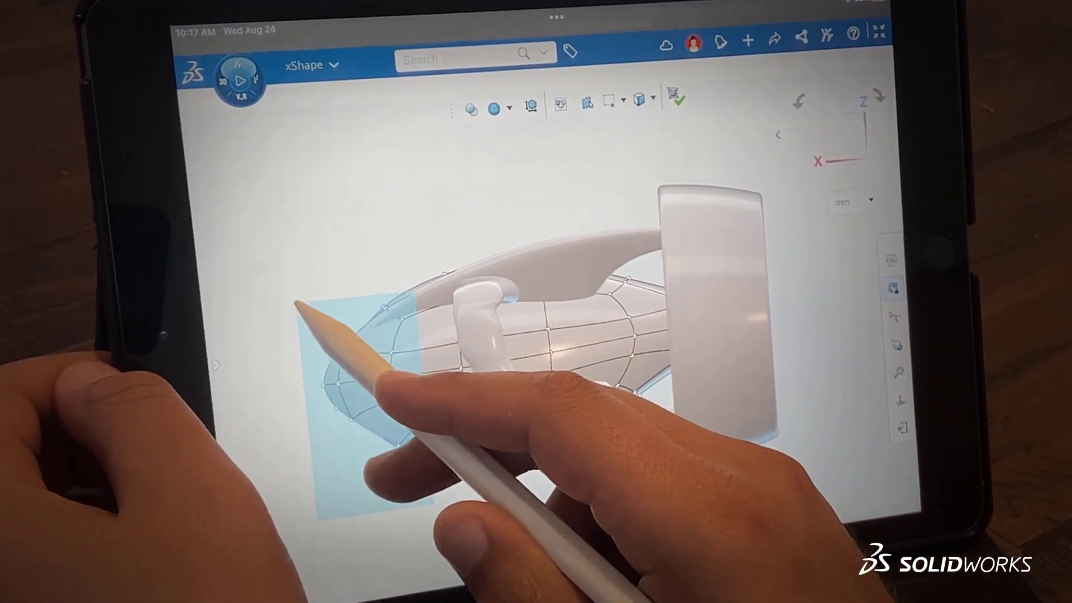
Step: Lengthen the nose by sliding its front control-point loop along X, then return to the start page
{"action": "left_click", "coordinate": [381, 379]}
{"action": "left_click_drag", "start_coordinate": [439, 381], "coordinate": [418, 388]}
{"action": "left_click", "coordinate": [325, 299]}
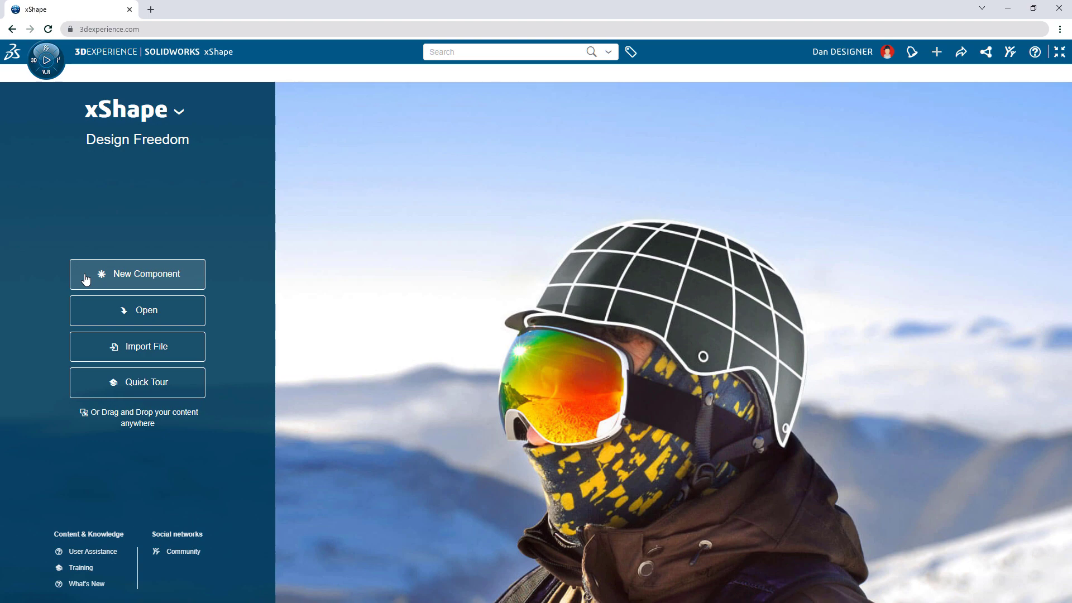
Step: Create the Sea Scooter Shape component with a nose QuadBall scaled 132% and 160 along X
{"action": "left_click", "coordinate": [85, 279]}
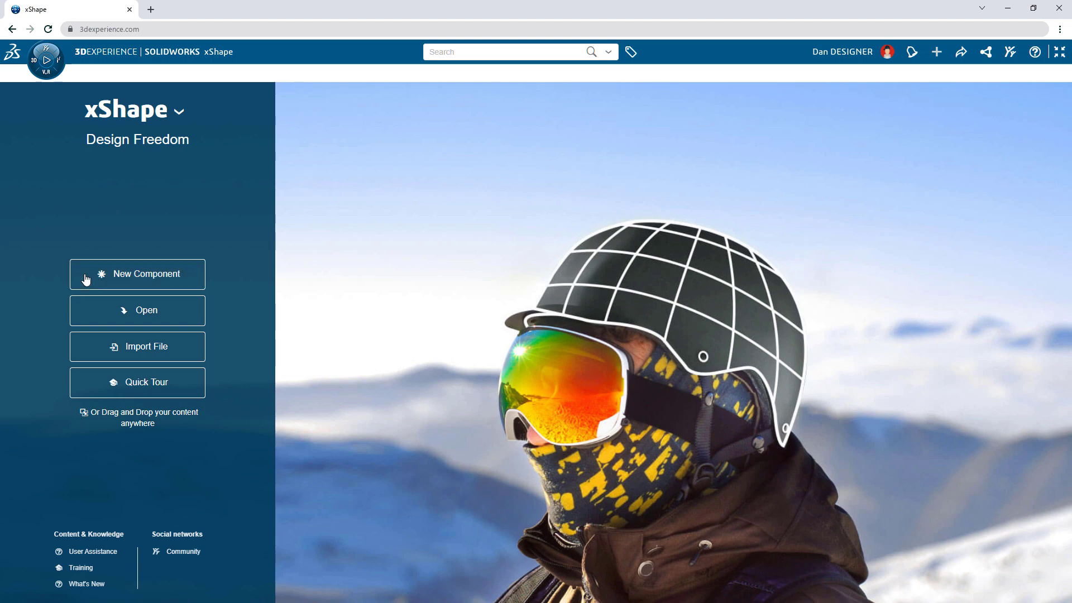
{"action": "left_click", "coordinate": [669, 266]}
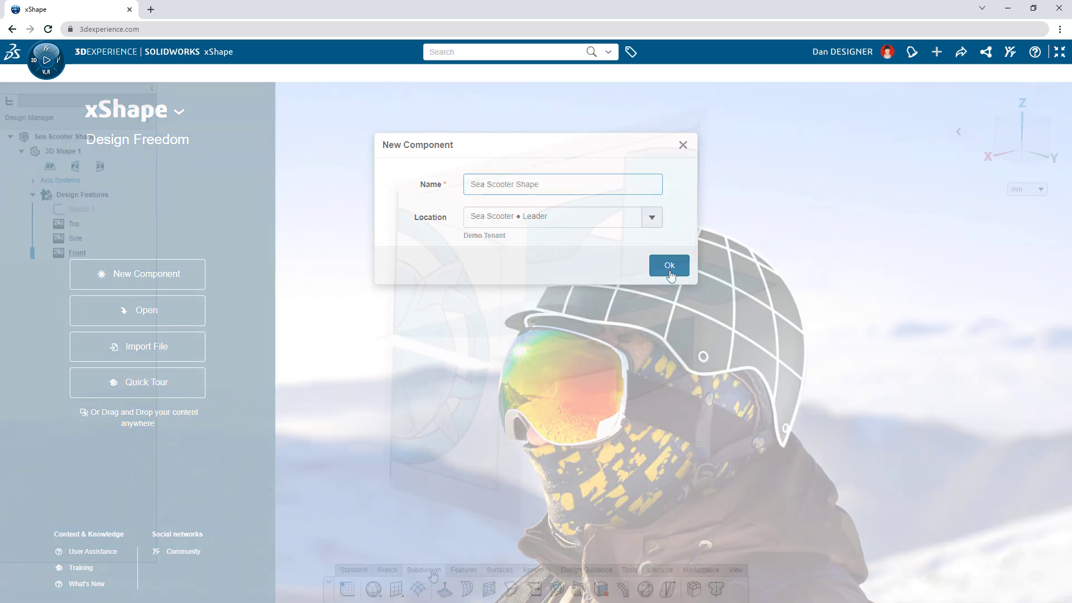
{"action": "left_click", "coordinate": [379, 596]}
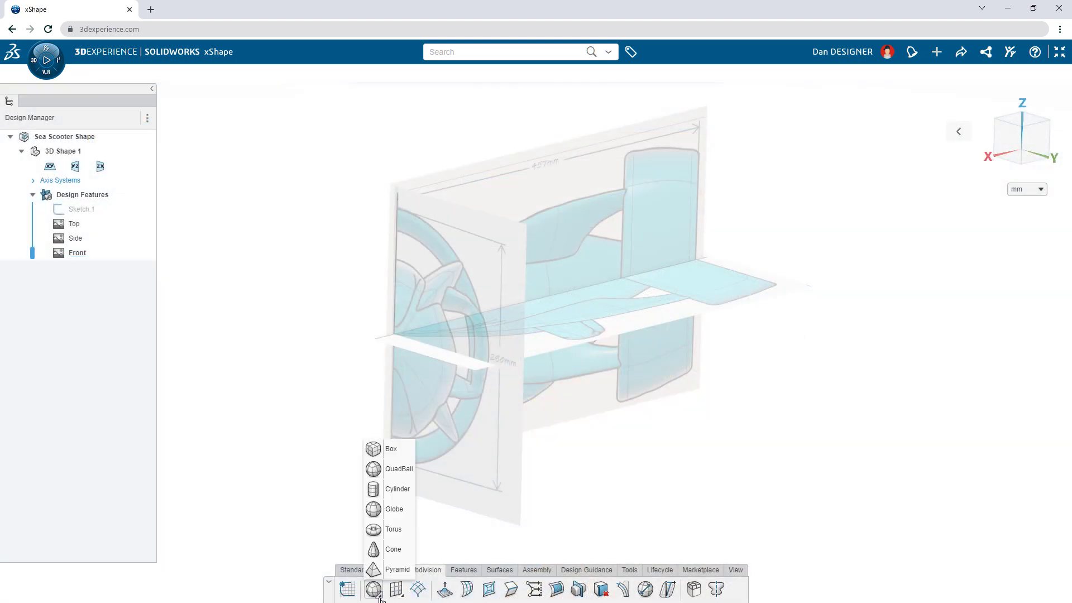
{"action": "left_click", "coordinate": [397, 472]}
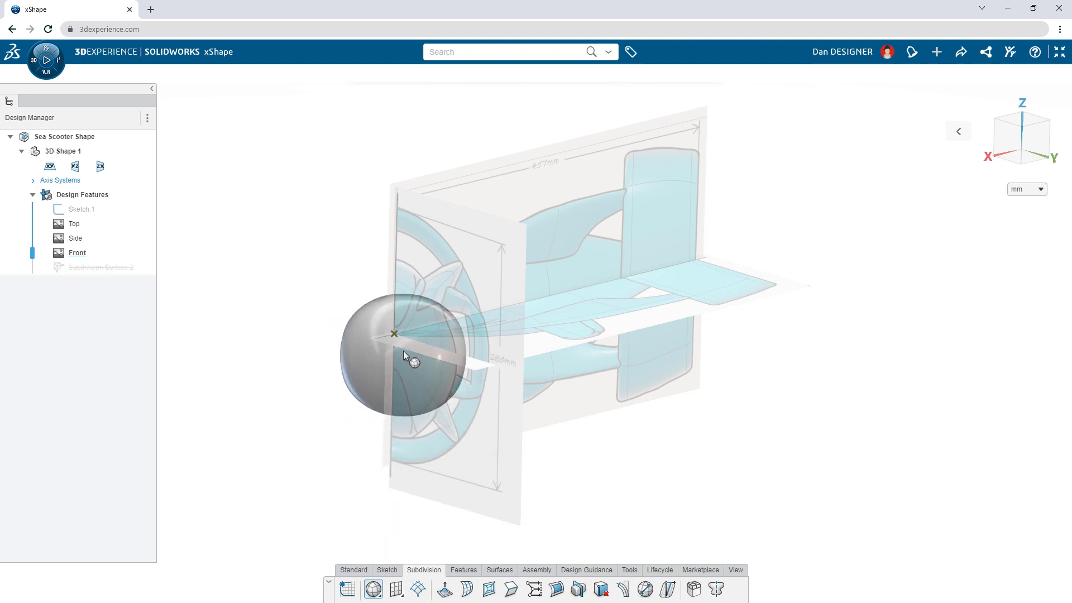
{"action": "left_click", "coordinate": [394, 335]}
{"action": "left_click_drag", "start_coordinate": [222, 180], "coordinate": [231, 180]}
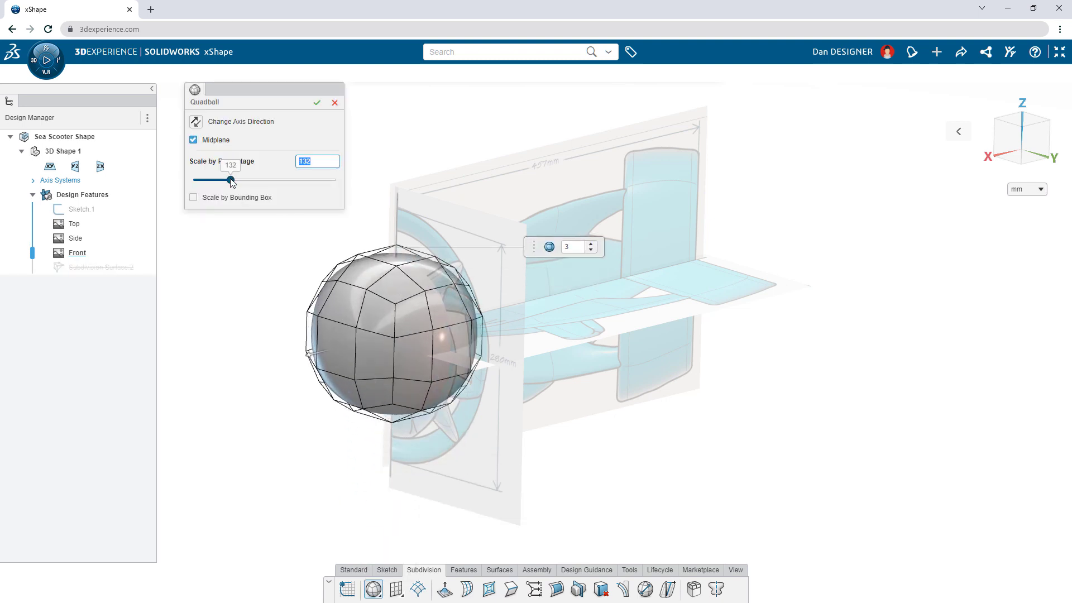
{"action": "left_click", "coordinate": [235, 198]}
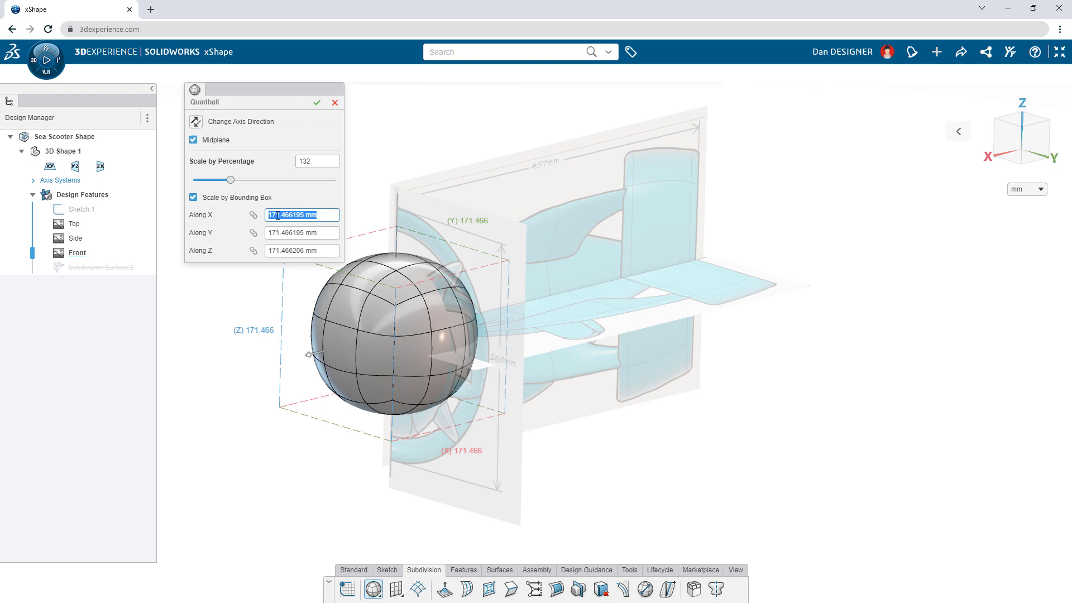
{"action": "key", "text": "Return"}
{"action": "left_click", "coordinate": [317, 102]}
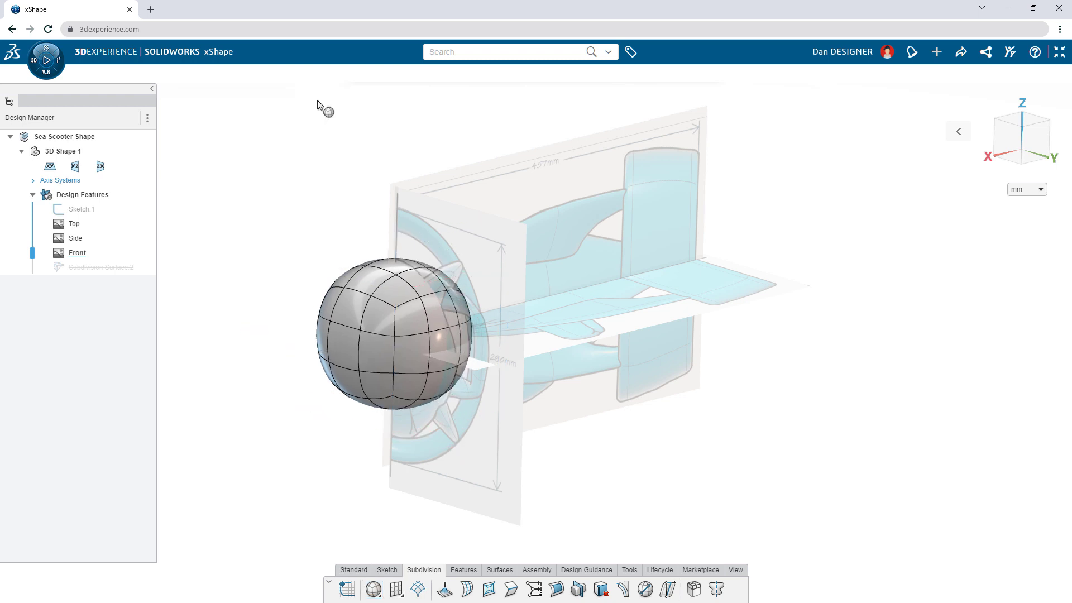
Step: Stretch the sphere along X, then move the top face loop down into a nose channel
{"action": "left_click_drag", "start_coordinate": [441, 328], "coordinate": [605, 330]}
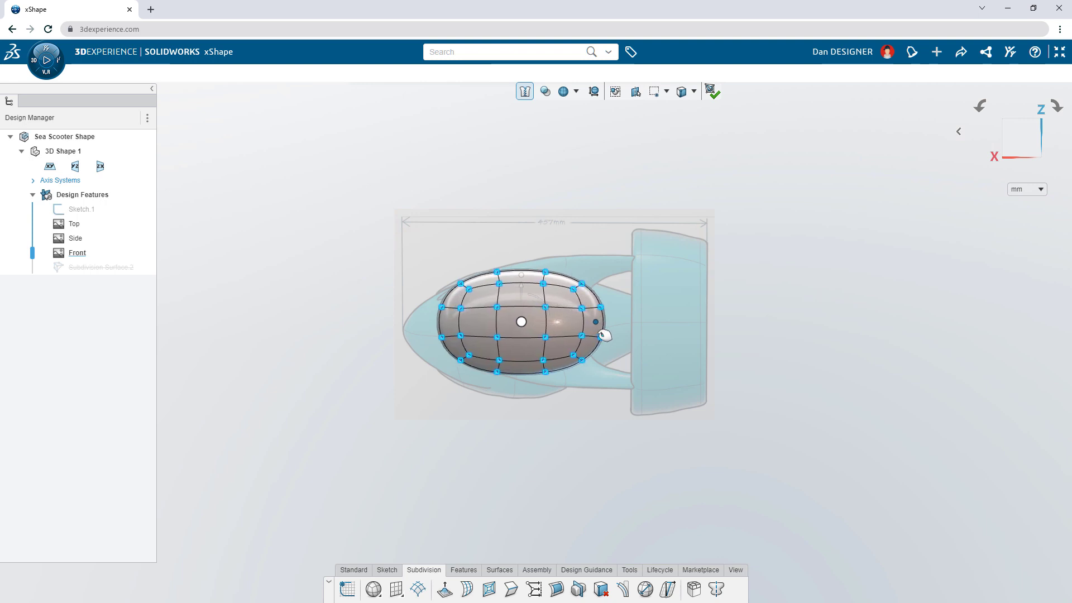
{"action": "left_click_drag", "start_coordinate": [379, 219], "coordinate": [514, 306]}
{"action": "key", "text": "Escape"}
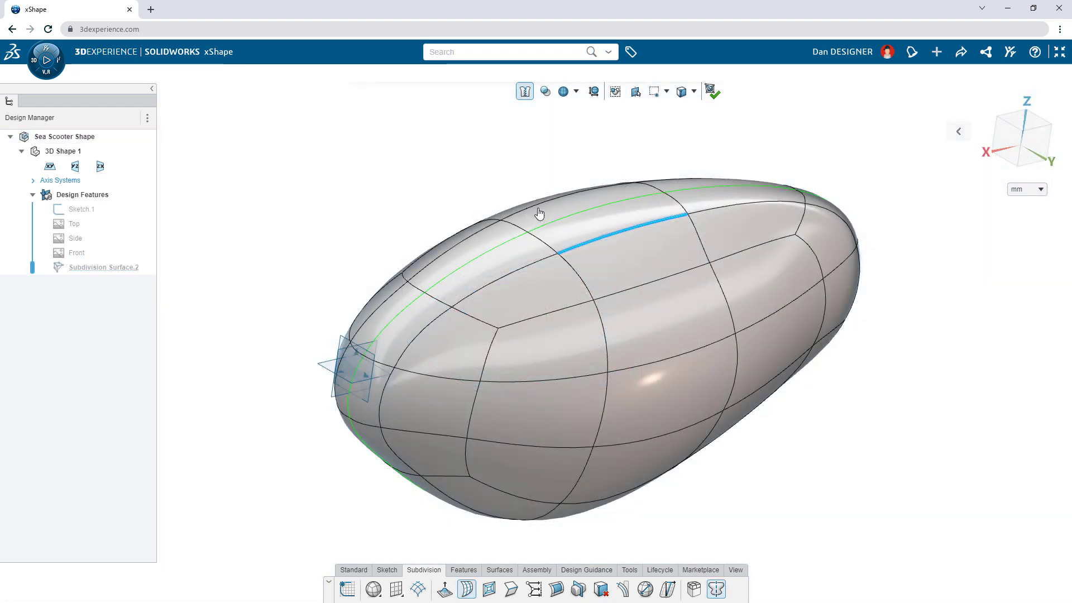
{"action": "double_click", "coordinate": [557, 289]}
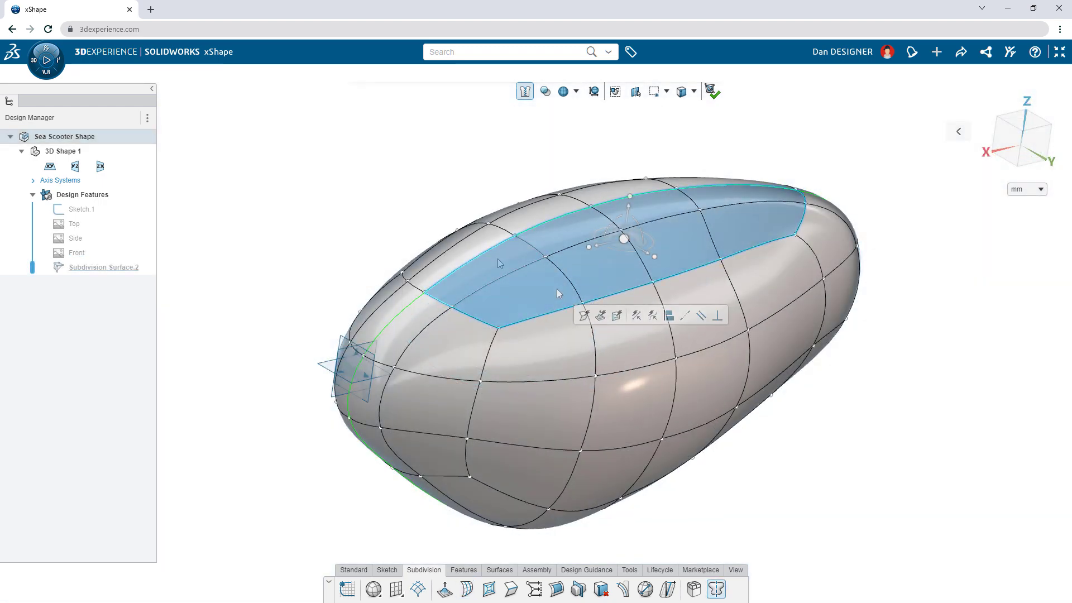
{"action": "left_click", "coordinate": [603, 314]}
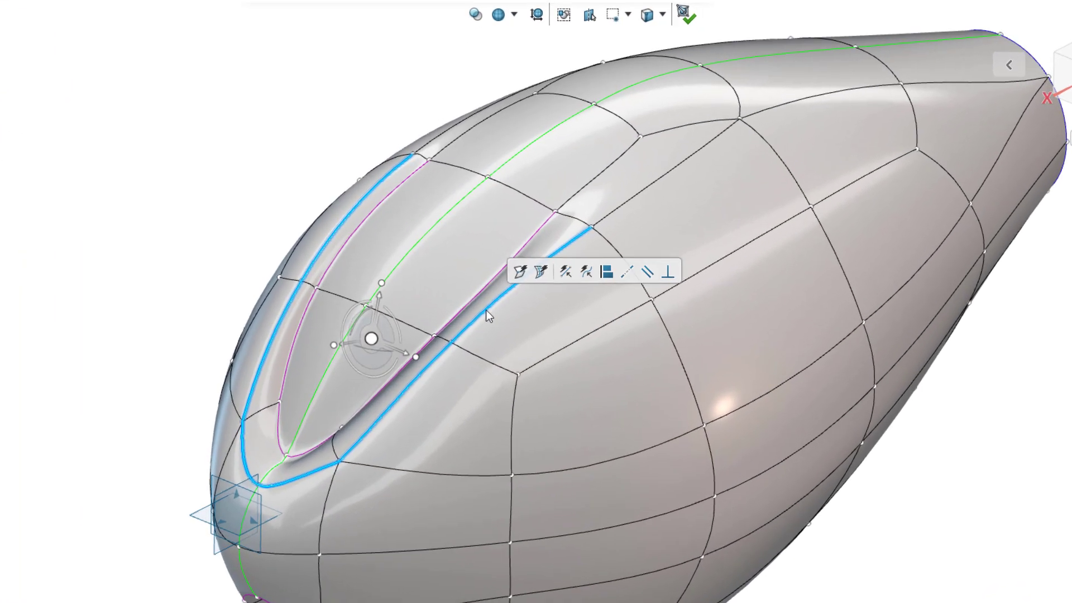
Step: Commit the top-loop edit and crease the full edge loop around the nose channel
{"action": "left_click", "coordinate": [520, 277]}
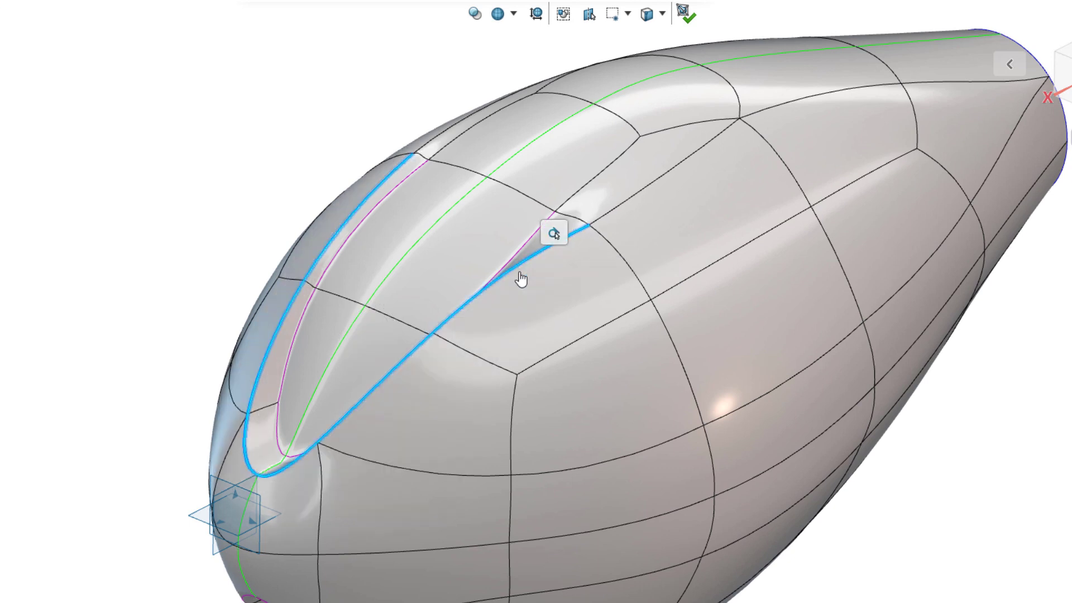
{"action": "double_click", "coordinate": [513, 268]}
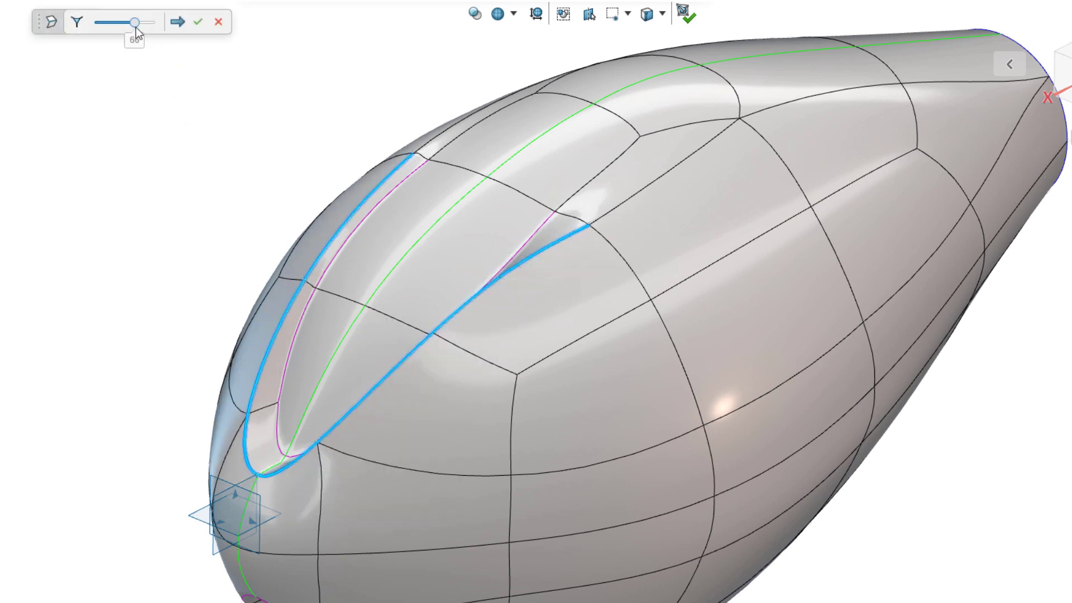
{"action": "left_click_drag", "start_coordinate": [135, 27], "coordinate": [155, 22]}
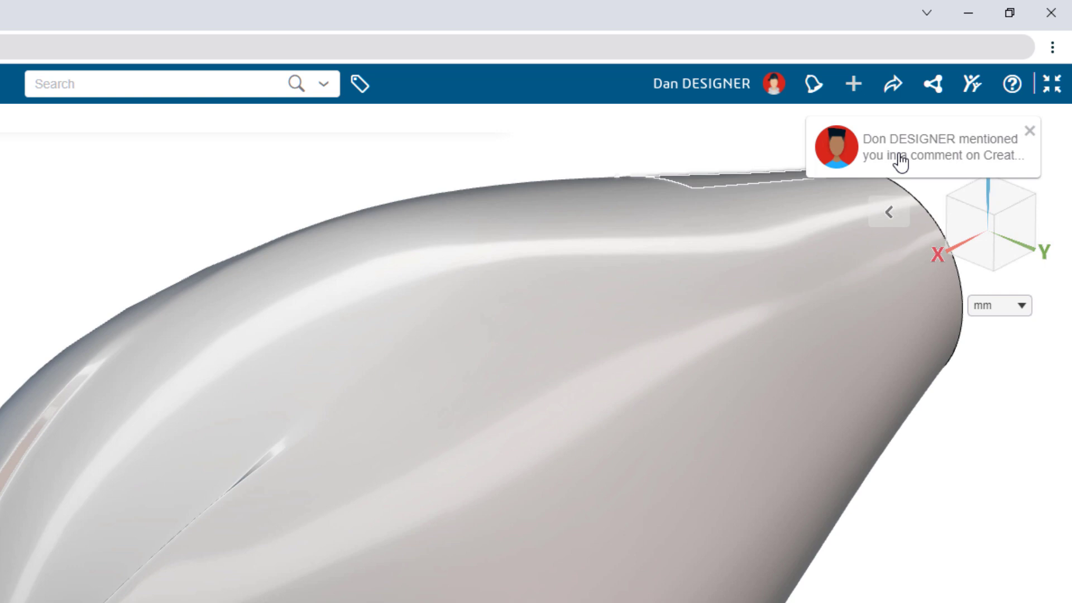
Step: Post a reply to the comment you were mentioned in
{"action": "left_click", "coordinate": [900, 161]}
{"action": "left_click", "coordinate": [778, 350]}
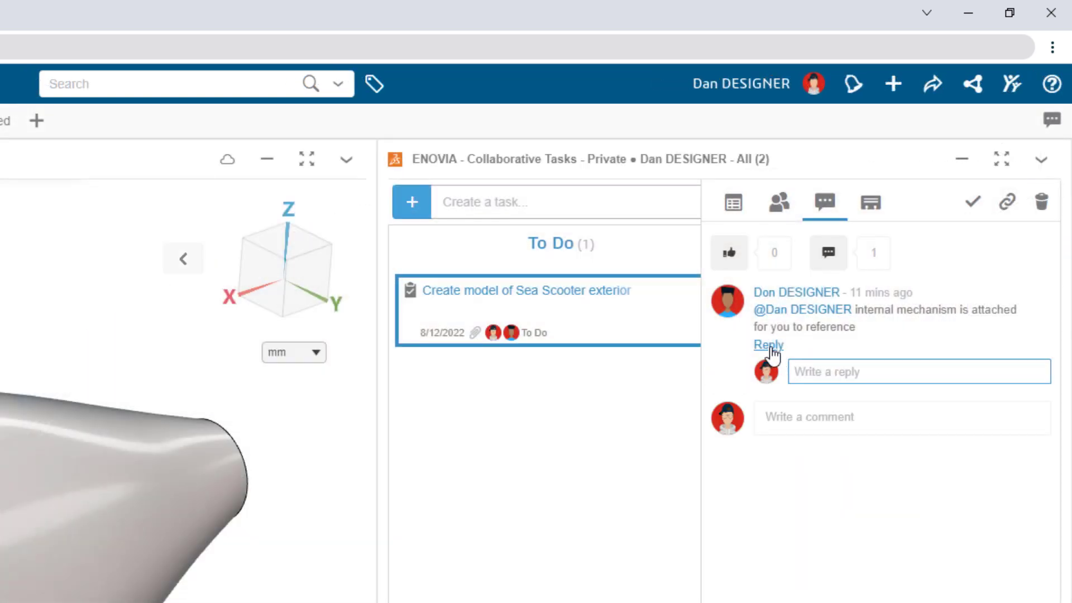
{"action": "left_click", "coordinate": [1037, 370]}
Step: Insert the attached Drive Assembly into the scooter model and move the exterior task to In Work
{"action": "left_click", "coordinate": [733, 202]}
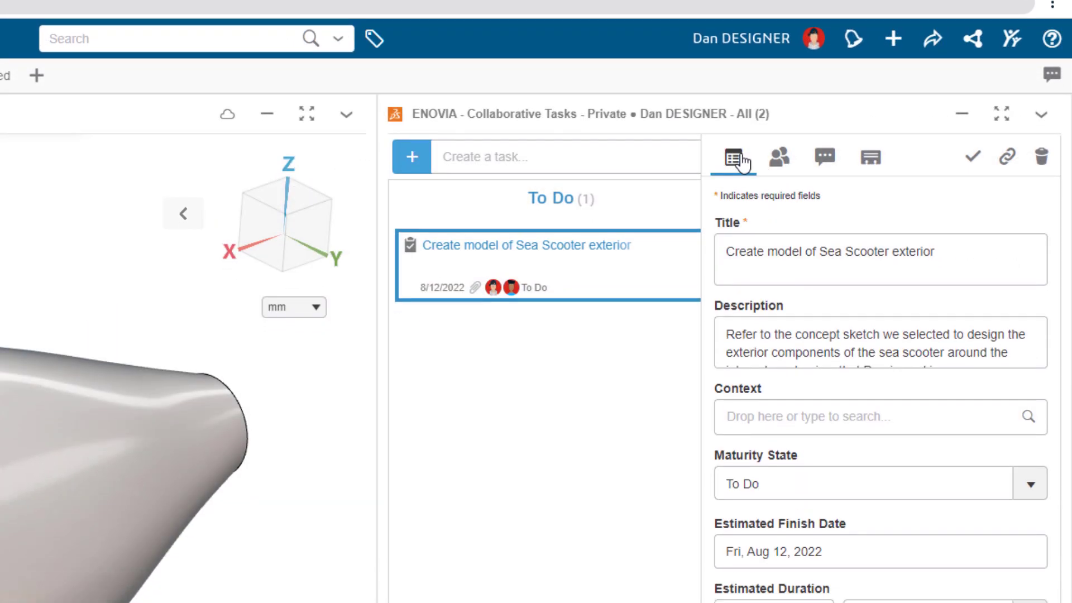
{"action": "left_click_drag", "start_coordinate": [871, 471], "coordinate": [245, 342]}
{"action": "left_click", "coordinate": [574, 411]}
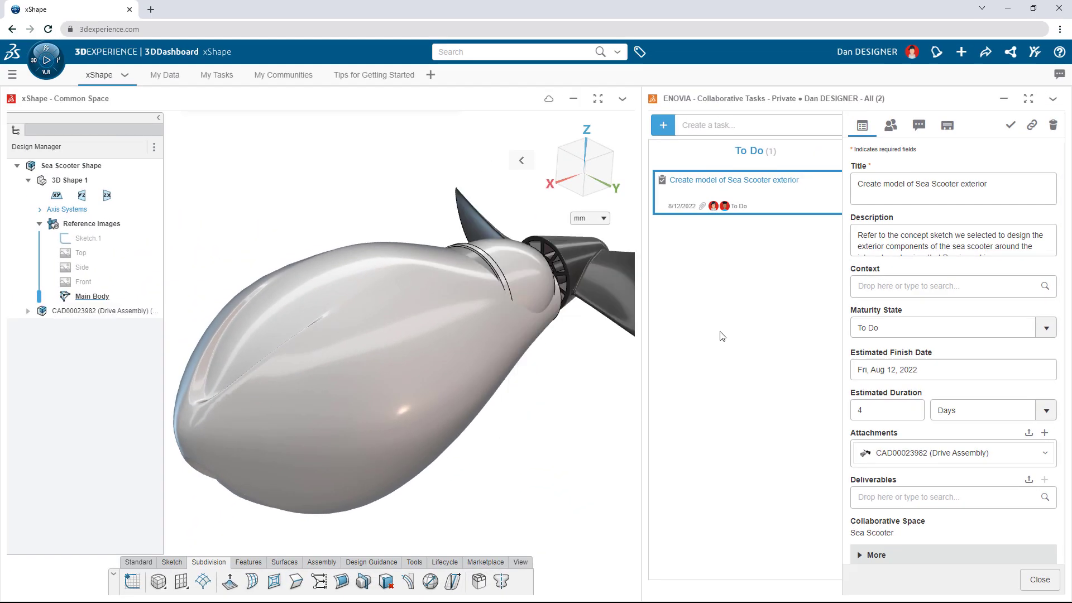
{"action": "left_click", "coordinate": [780, 212]}
{"action": "left_click_drag", "start_coordinate": [926, 208], "coordinate": [929, 206]}
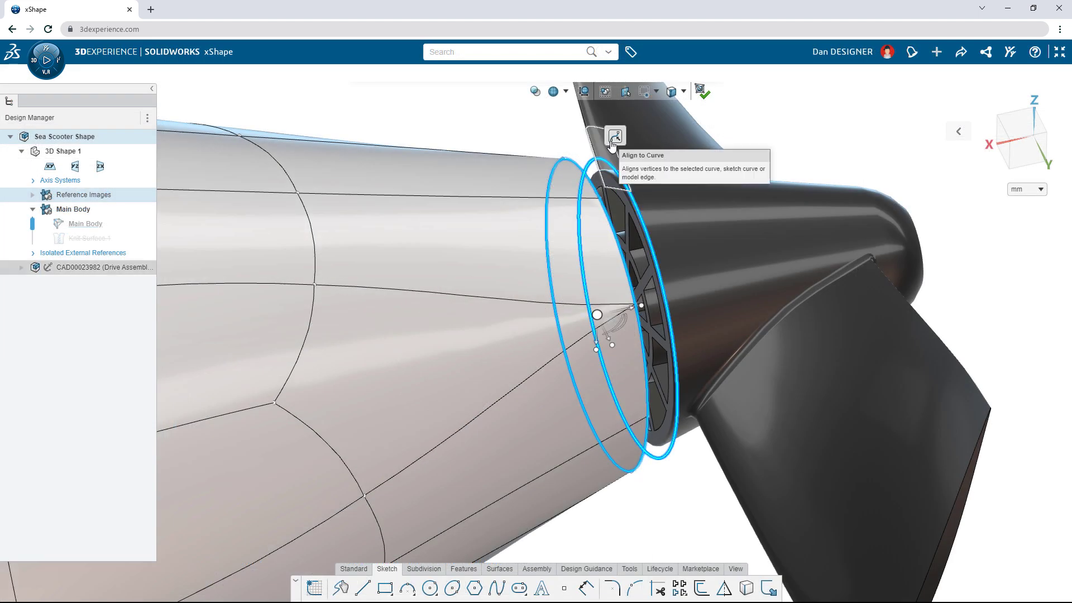
Step: Align the rear opening to the drive housing's rim with a -3.25 mm offset
{"action": "left_click", "coordinate": [613, 139]}
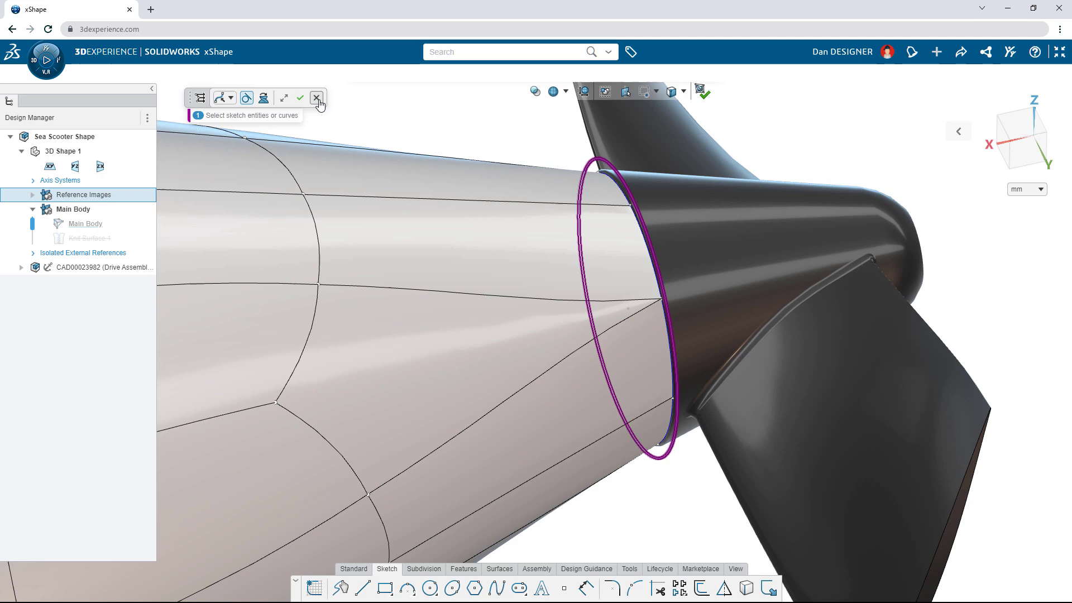
{"action": "left_click", "coordinate": [301, 99]}
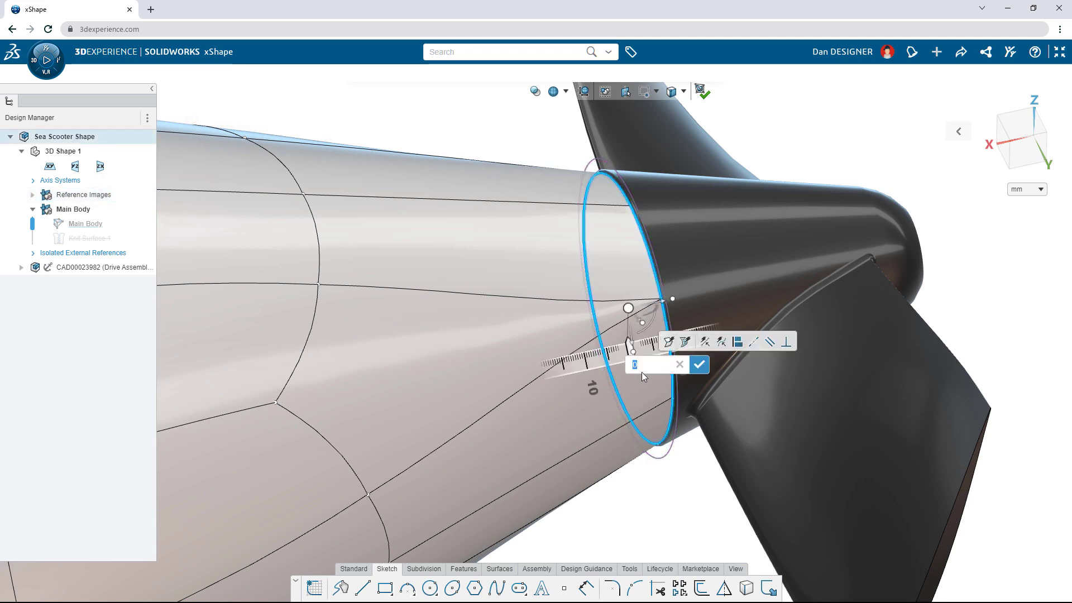
{"action": "type", "text": "-3.25"}
{"action": "left_click", "coordinate": [694, 370]}
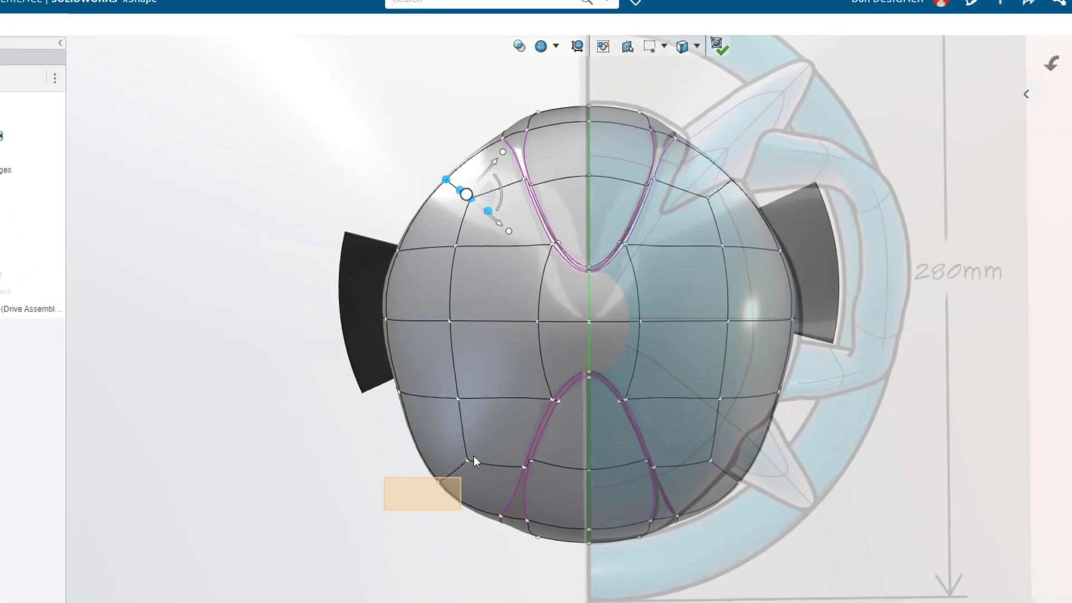
Step: Pull mirrored horns up from the upper-right faces and tilt the capsule piece about 39°
{"action": "left_click", "coordinate": [494, 424]}
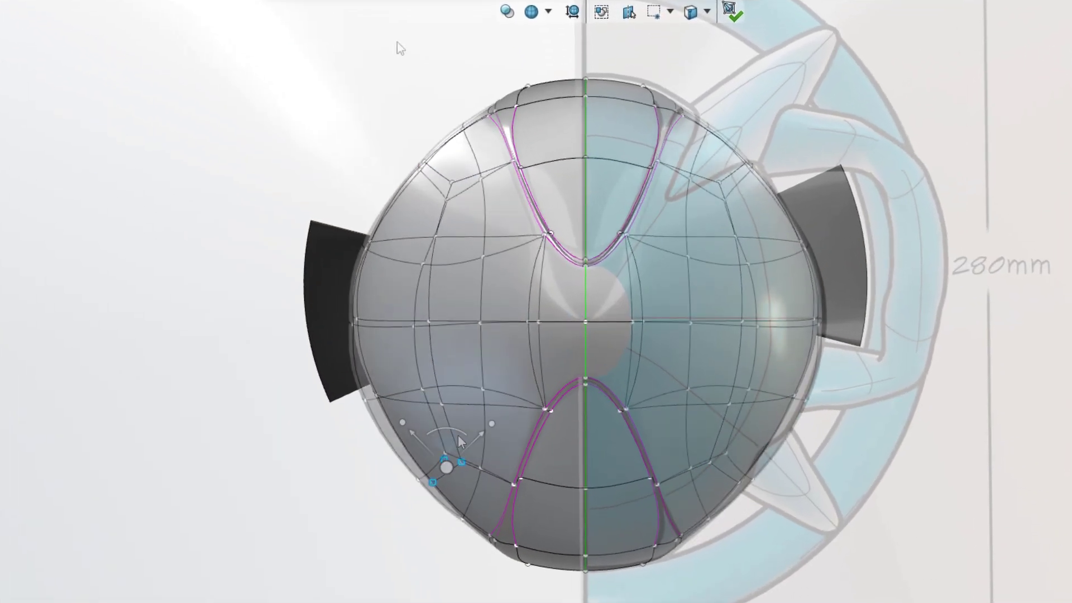
{"action": "left_click", "coordinate": [707, 11]}
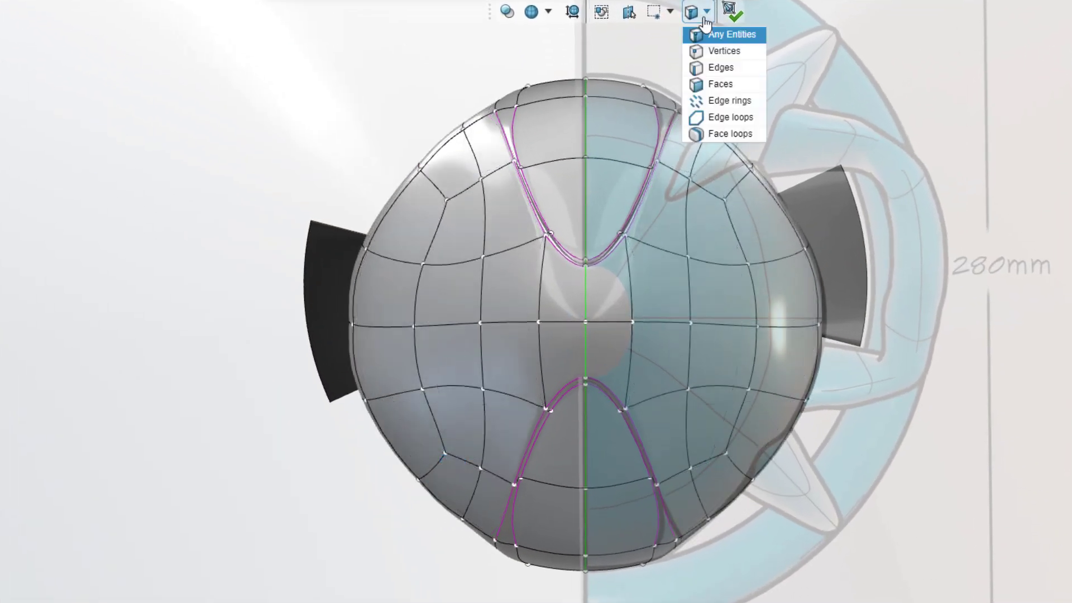
{"action": "left_click", "coordinate": [712, 85]}
{"action": "left_click", "coordinate": [725, 168]}
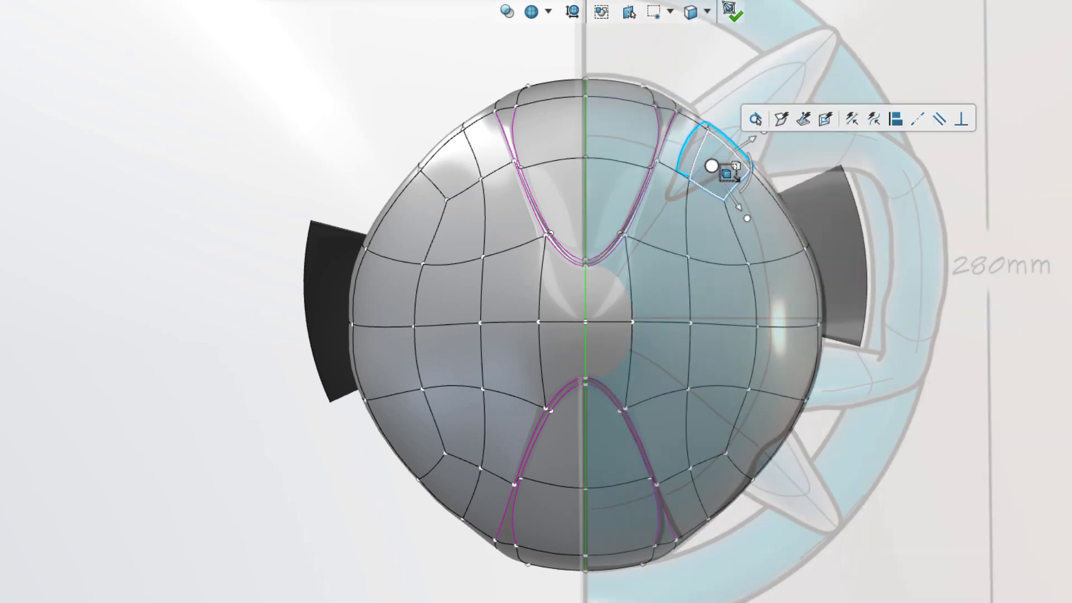
{"action": "left_click_drag", "start_coordinate": [802, 136], "coordinate": [751, 136]}
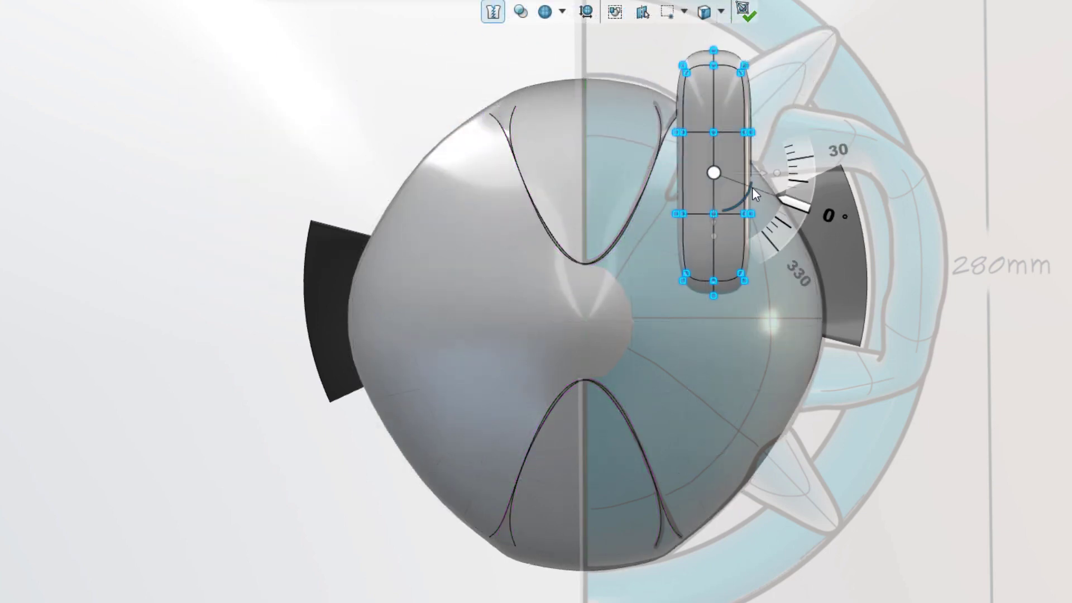
{"action": "left_click_drag", "start_coordinate": [752, 186], "coordinate": [723, 205]}
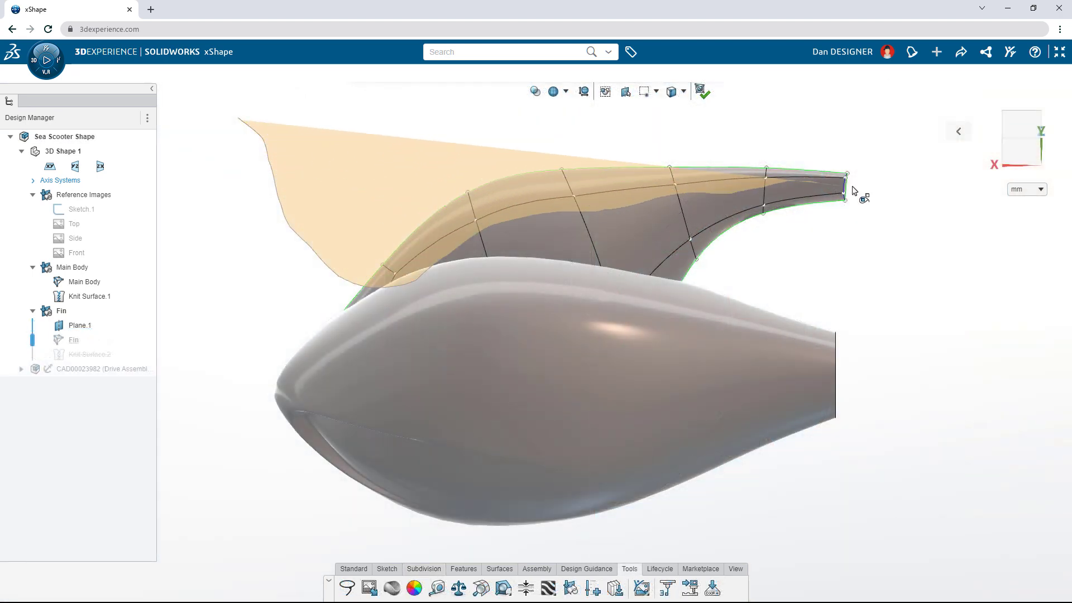
Step: Start Sketch Quick Align on the fin's top edge to match its orange profile curve
{"action": "left_click", "coordinate": [909, 111]}
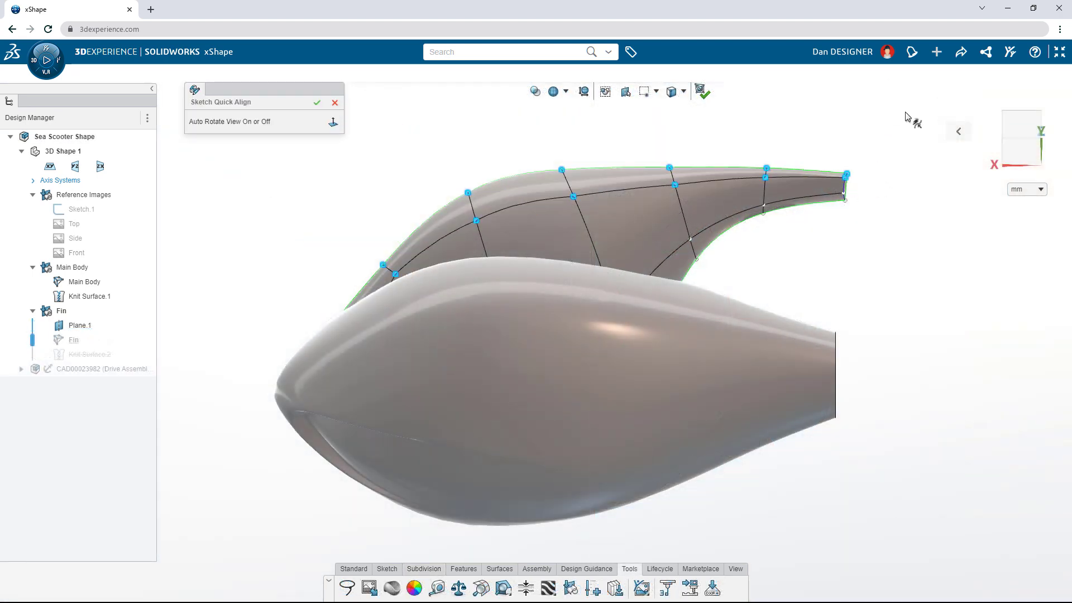
Step: Smooth the fin's upper edge curve and accept the Quick Align
{"action": "left_click", "coordinate": [849, 175]}
{"action": "left_click", "coordinate": [316, 103]}
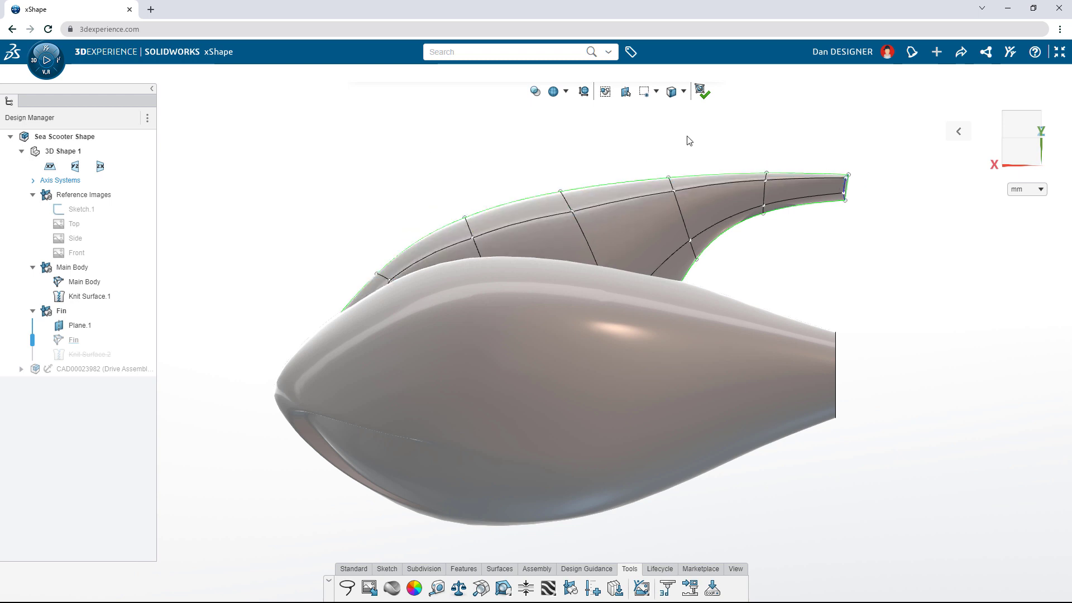
{"action": "left_click", "coordinate": [705, 101]}
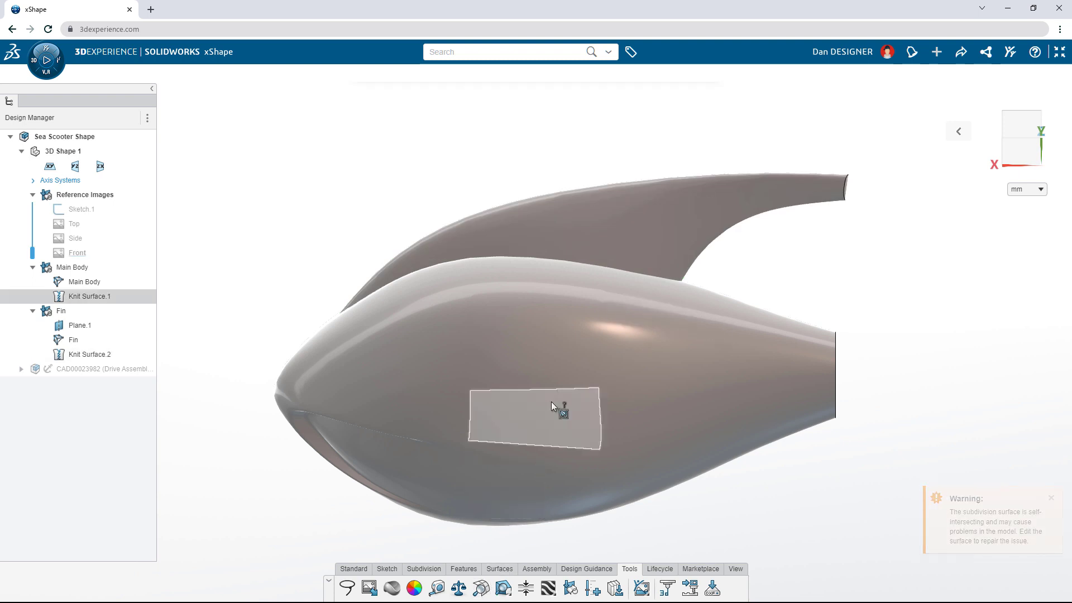
Step: Remove the fin's self-intersection found by Mesh Inspection by moving the offending cage vertex
{"action": "left_click", "coordinate": [598, 247]}
{"action": "middle_click_drag", "start_coordinate": [744, 247], "coordinate": [727, 253]}
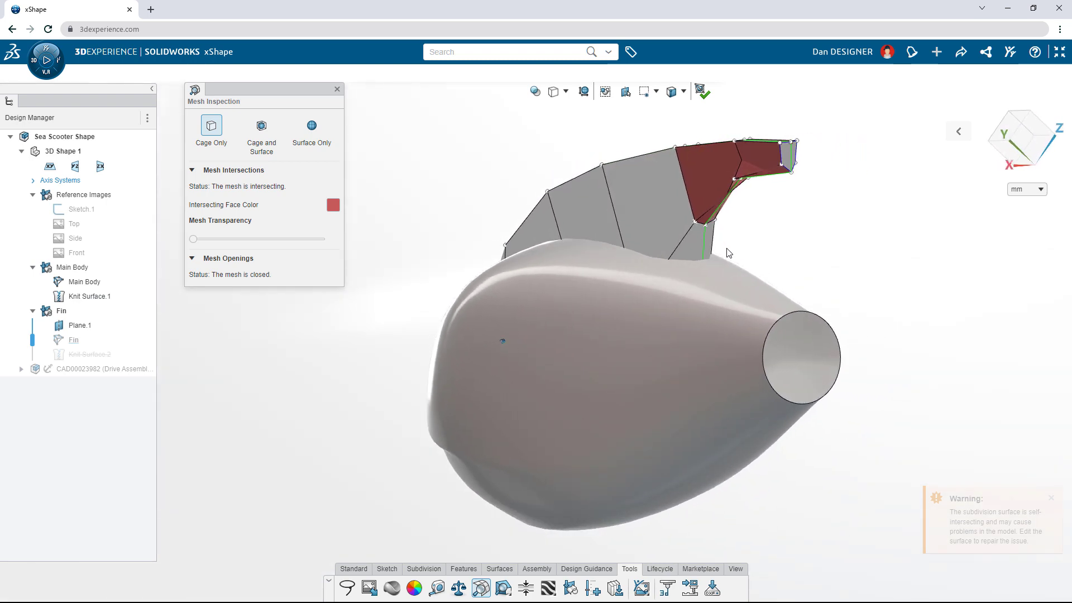
{"action": "left_click", "coordinate": [734, 180]}
{"action": "mouse_move", "coordinate": [784, 188]}
{"action": "left_mouse_down"}
{"action": "mouse_move", "coordinate": [778, 208]}
{"action": "mouse_move", "coordinate": [791, 189]}
{"action": "left_mouse_up"}
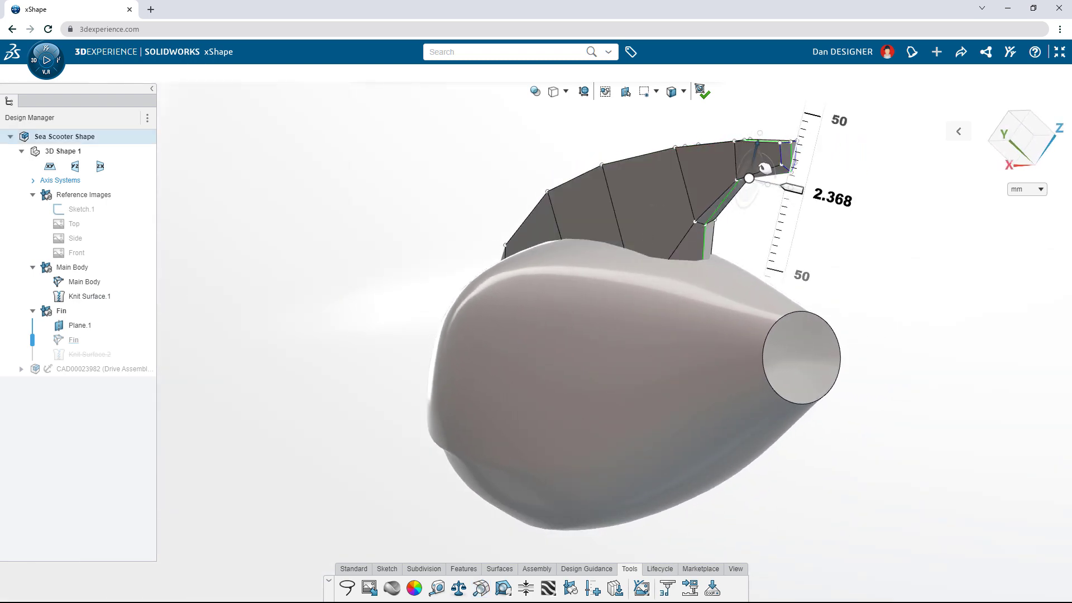
{"action": "left_click", "coordinate": [697, 99]}
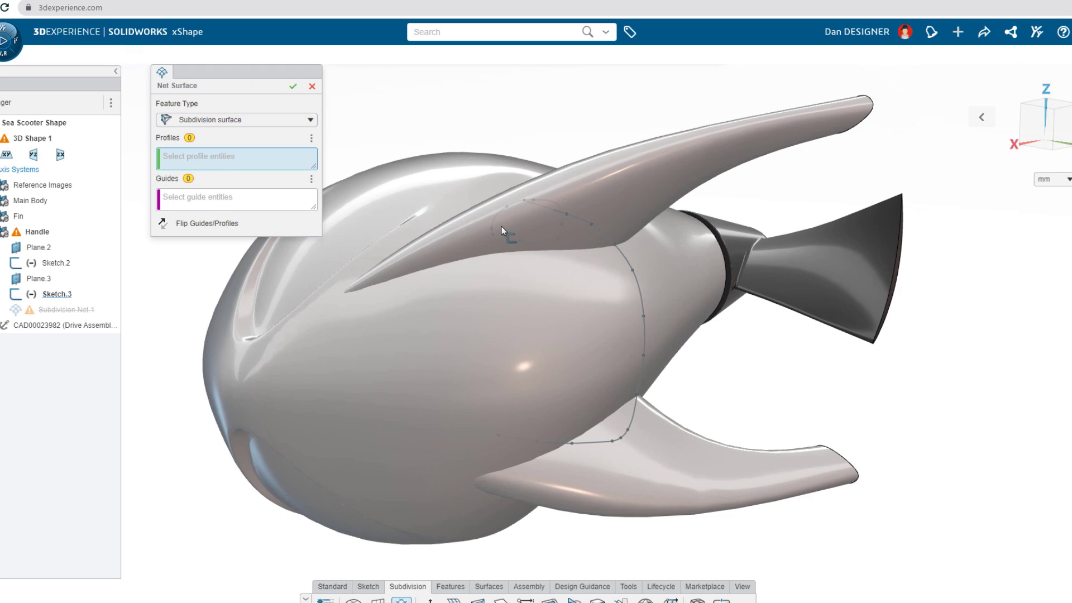
Step: Build the handle net surface from profile Curve.1 and guide Curve.2 with 20 divisions
{"action": "left_click", "coordinate": [506, 226]}
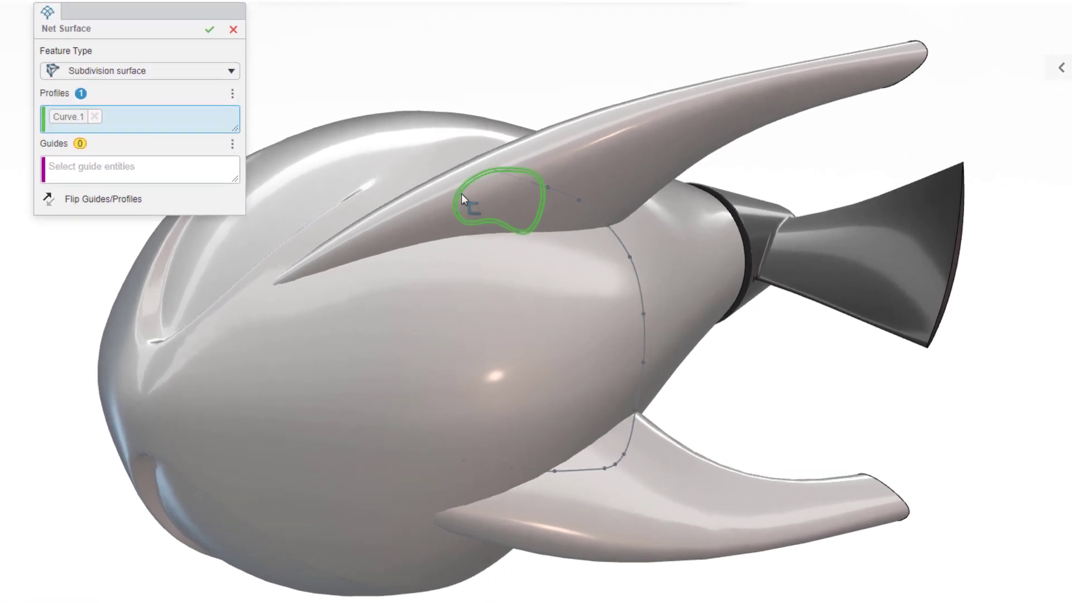
{"action": "left_click", "coordinate": [196, 166]}
{"action": "left_click", "coordinate": [572, 201]}
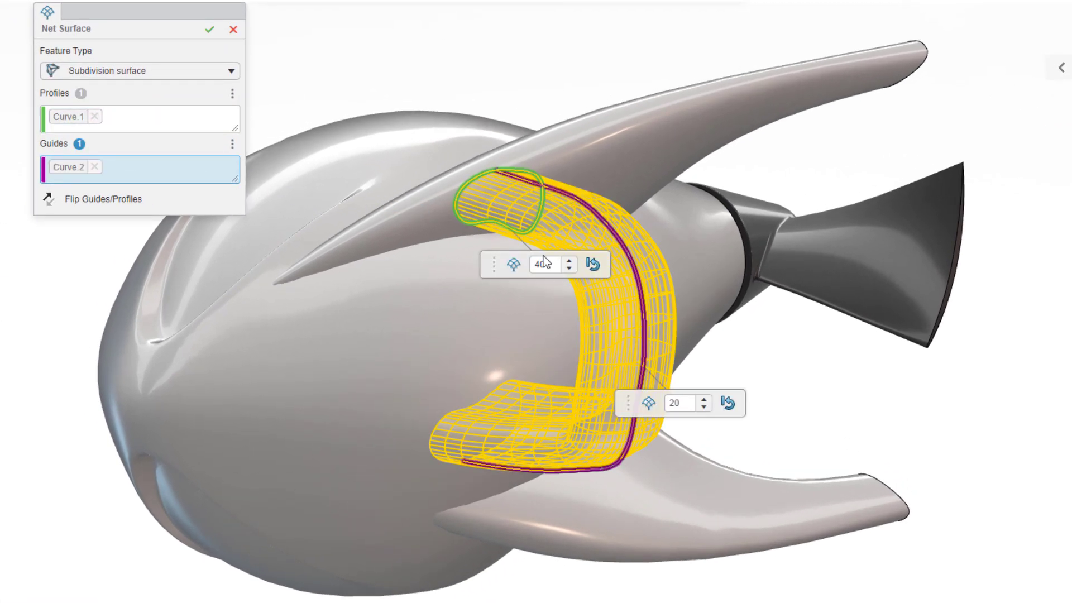
{"action": "type", "text": "20"}
{"action": "key", "text": "Return"}
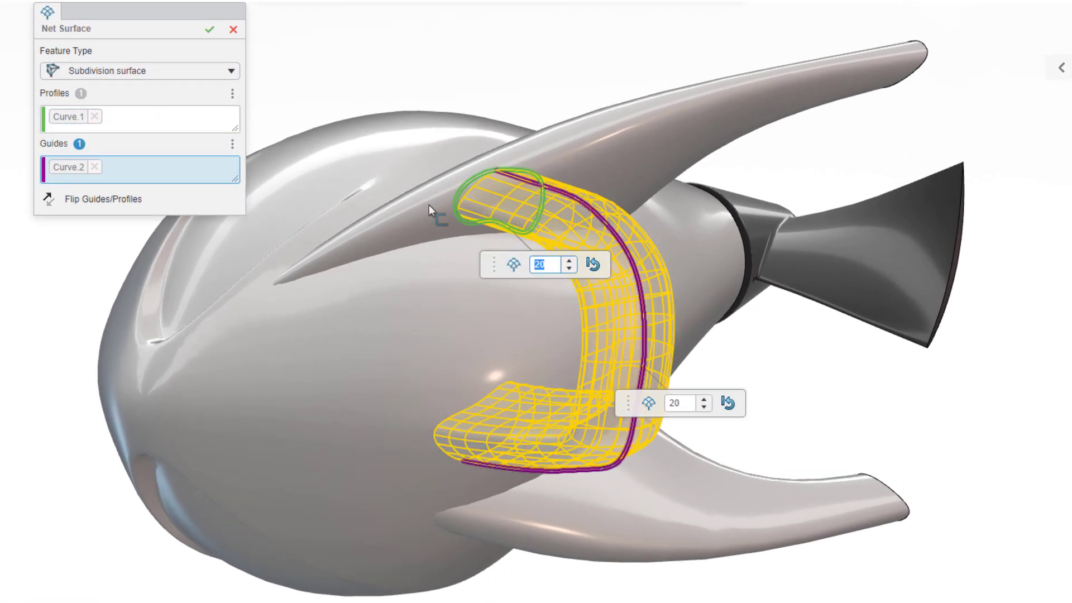
{"action": "left_click", "coordinate": [212, 30]}
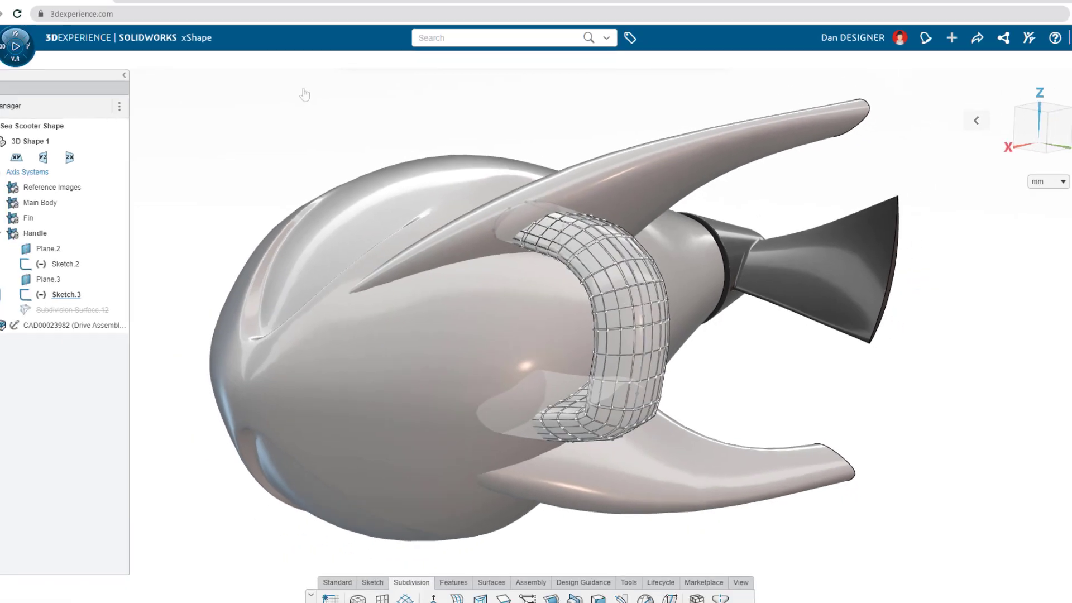
Step: Narrow the handle by box-selecting its cage control points and dragging them inward
{"action": "middle_click_drag", "start_coordinate": [555, 336], "coordinate": [658, 273]}
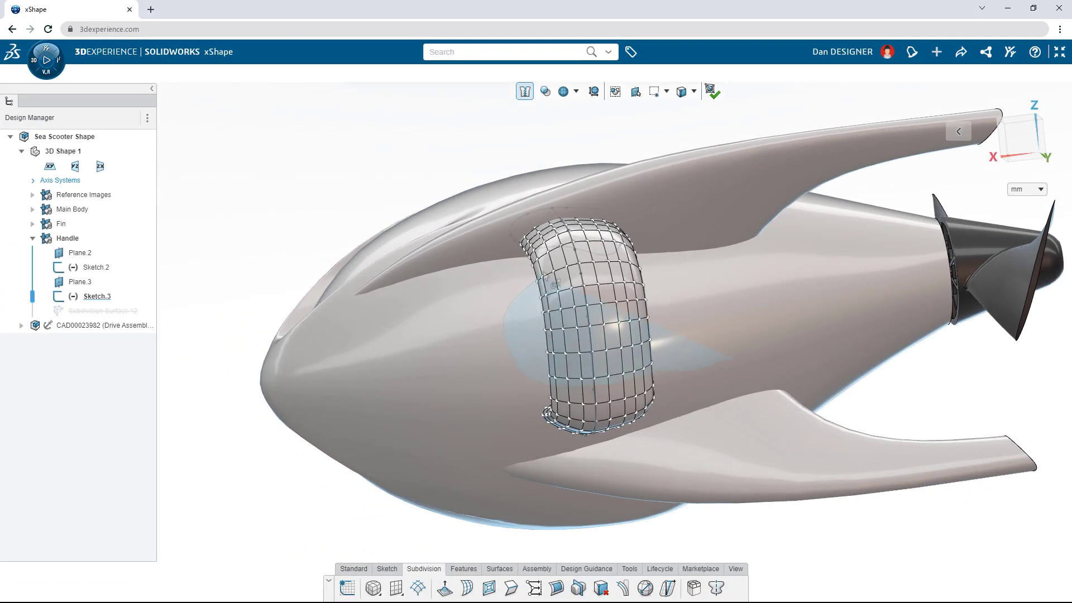
{"action": "left_click", "coordinate": [658, 273]}
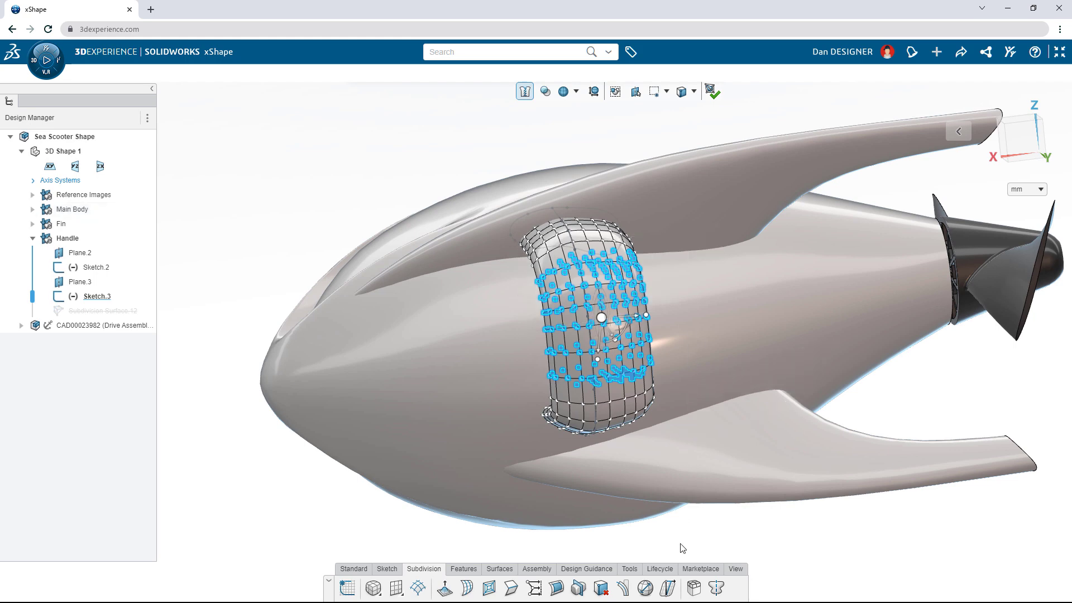
{"action": "left_click", "coordinate": [694, 587]}
{"action": "left_click", "coordinate": [257, 99]}
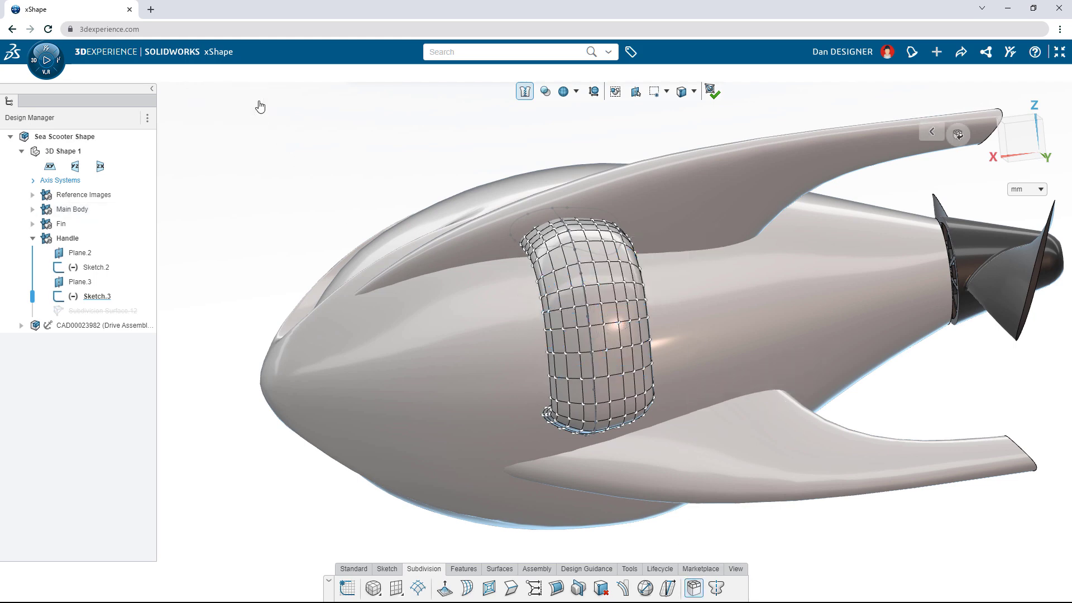
{"action": "left_click_drag", "start_coordinate": [434, 168], "coordinate": [713, 401]}
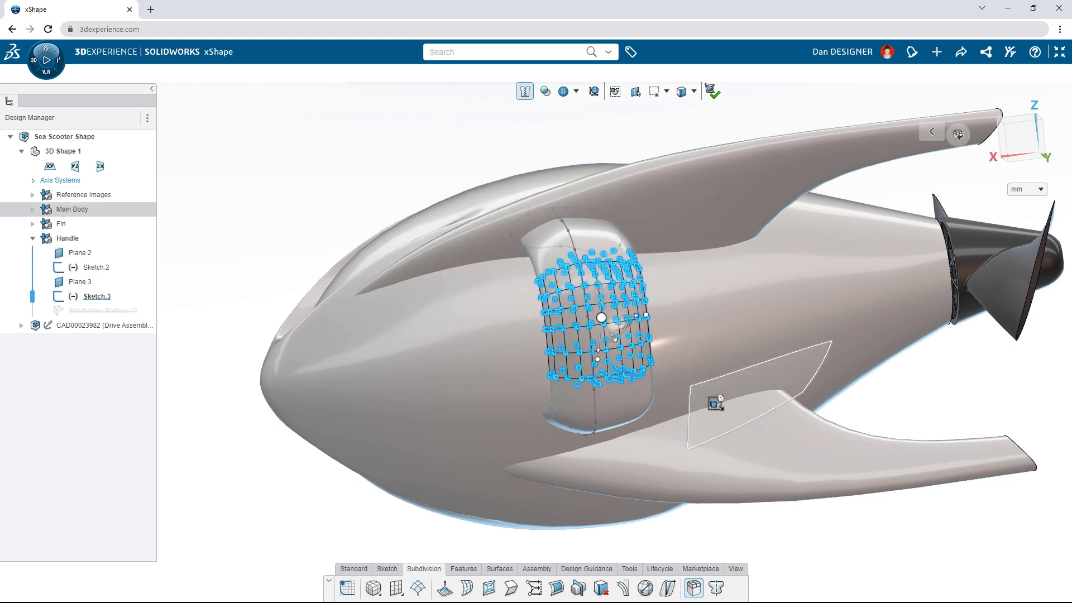
{"action": "left_click_drag", "start_coordinate": [644, 324], "coordinate": [664, 335]}
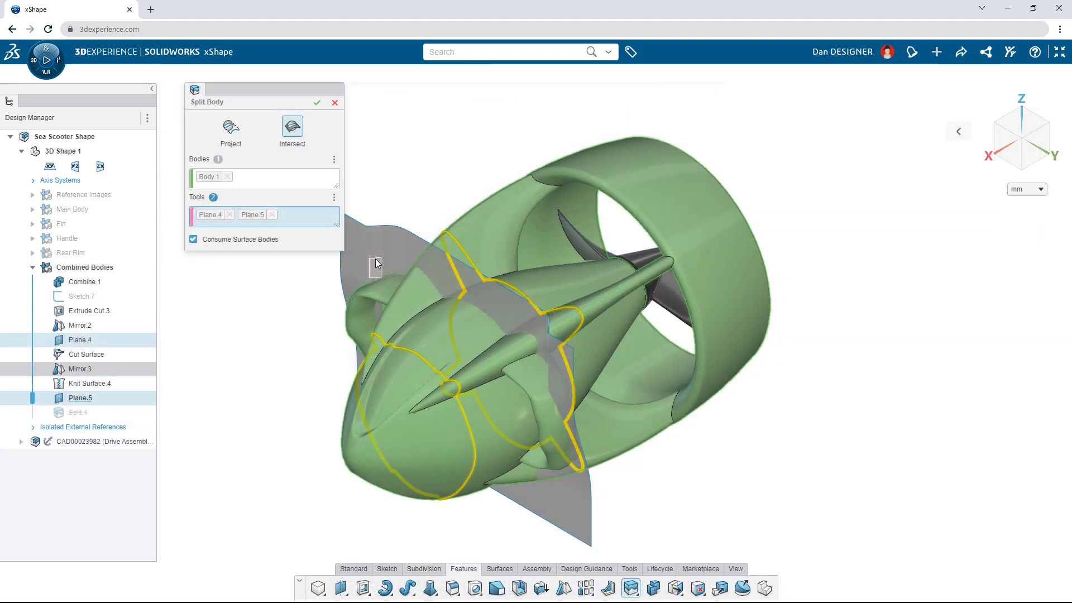
Step: Add Face.1 as a split tool, split the body into sections, and pull the Nose outward
{"action": "left_click", "coordinate": [413, 250]}
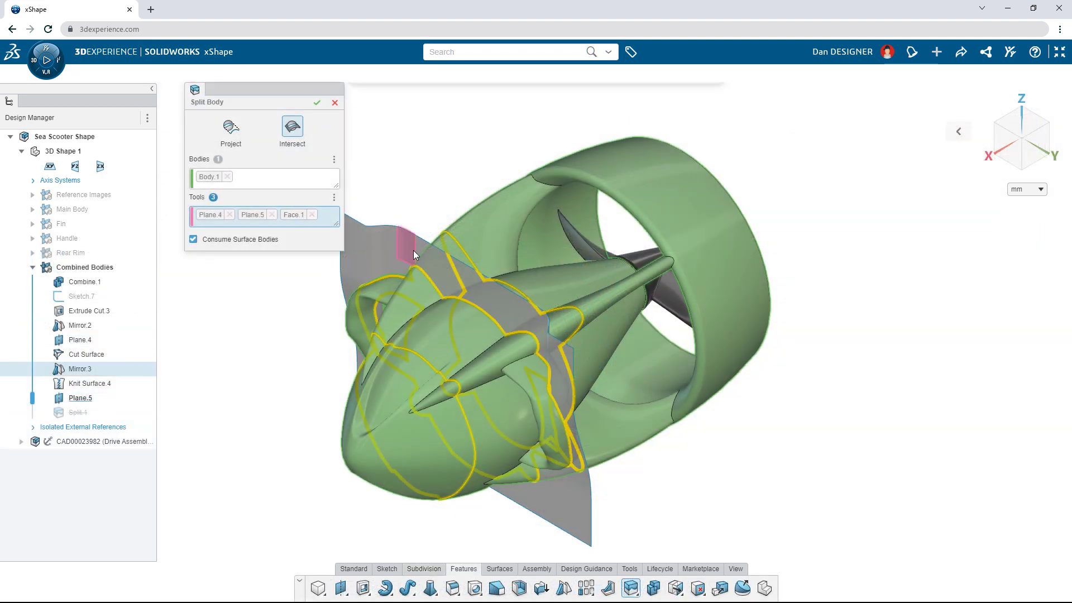
{"action": "left_click", "coordinate": [317, 104]}
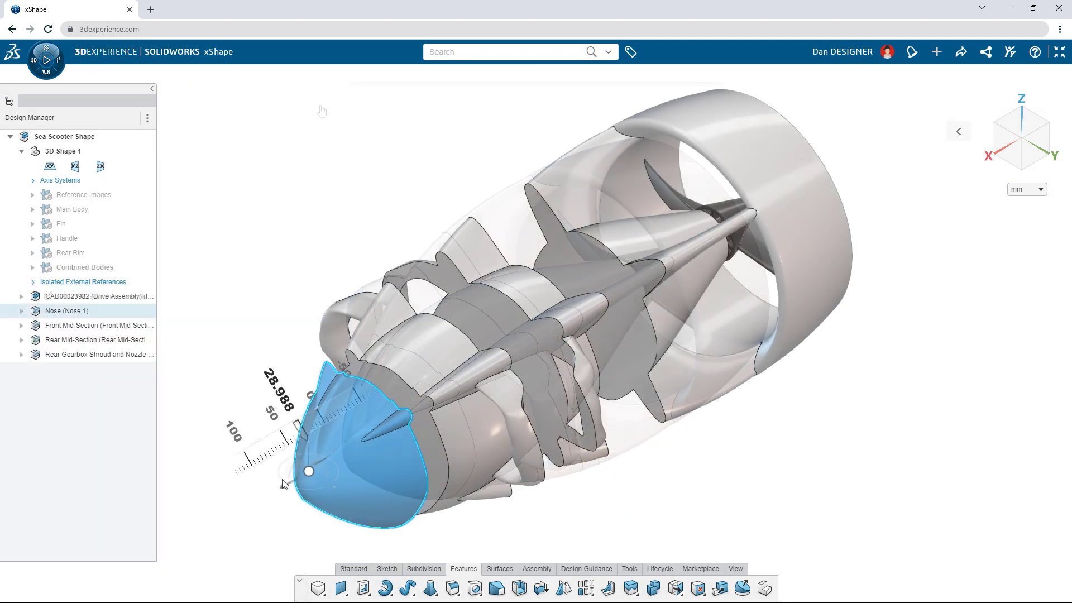
{"action": "left_click_drag", "start_coordinate": [283, 479], "coordinate": [237, 503]}
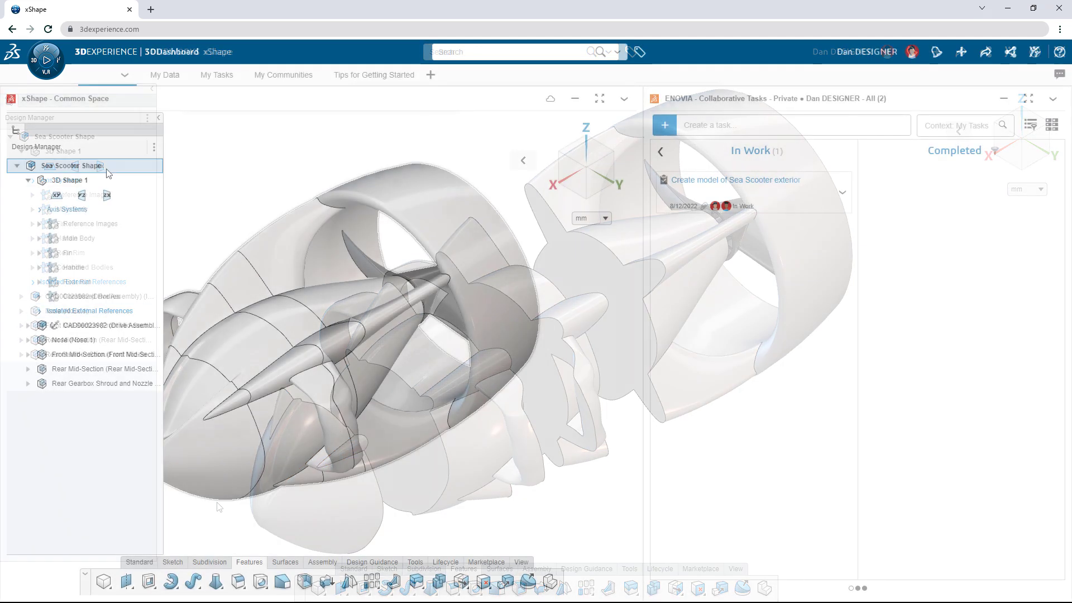
{"action": "left_click_drag", "start_coordinate": [71, 165], "coordinate": [730, 209]}
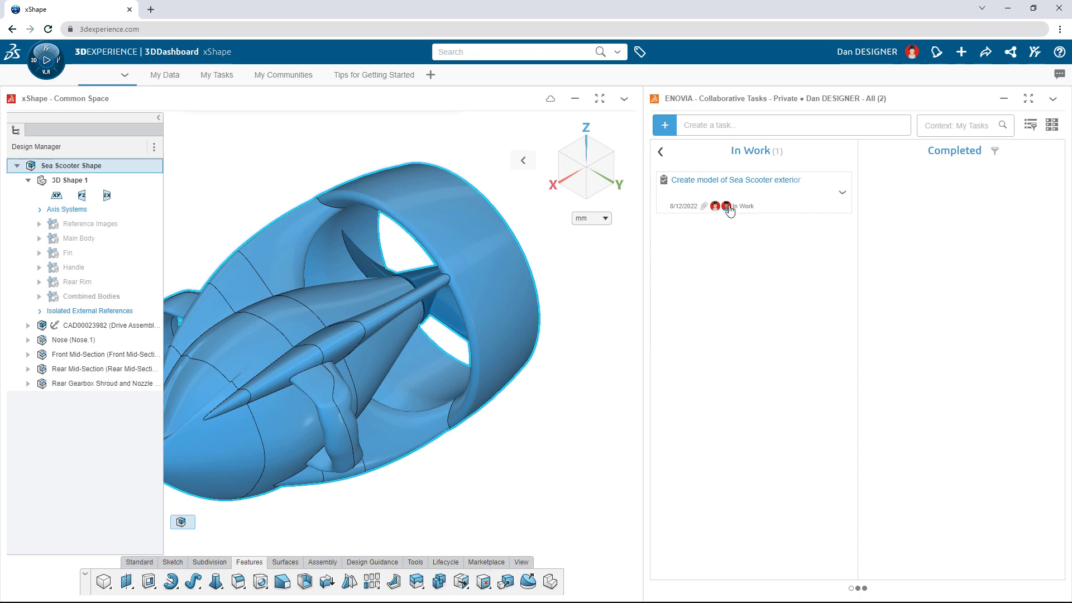
Step: Move the Create model of Sea Scooter exterior task card into the Completed column
{"action": "left_click_drag", "start_coordinate": [877, 211], "coordinate": [883, 210]}
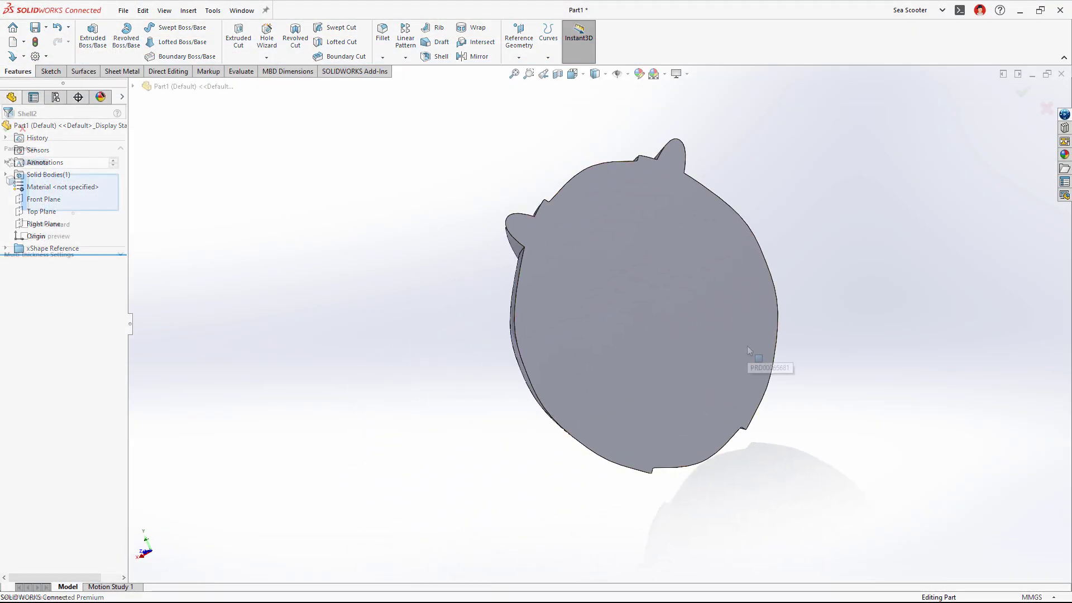
Step: Shell the part to 0.500 mm with the front face removed, then accept the ribs
{"action": "left_click", "coordinate": [747, 346]}
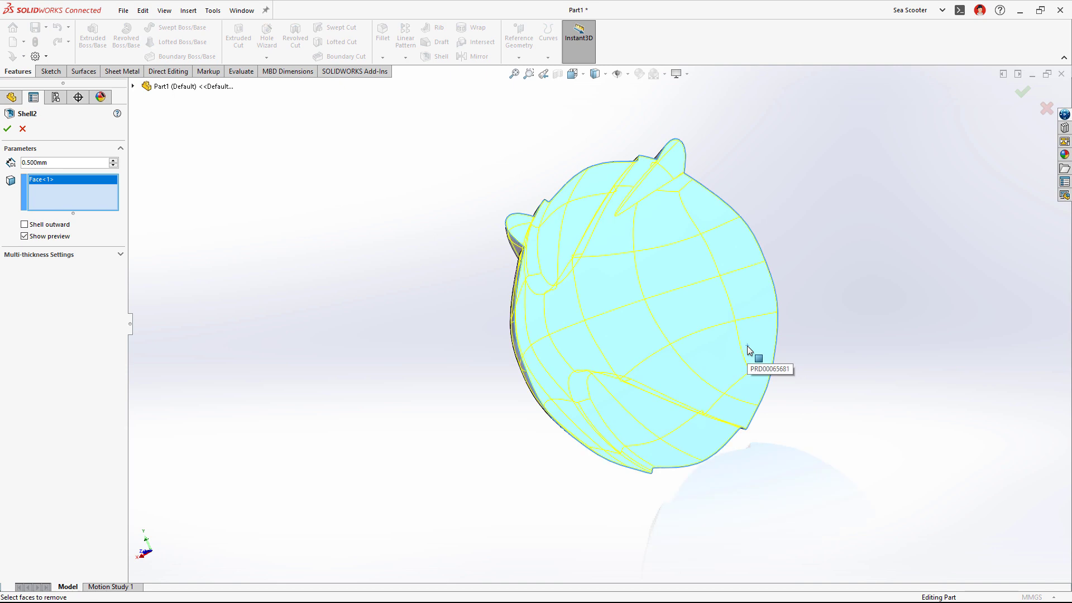
{"action": "left_click", "coordinate": [1022, 90]}
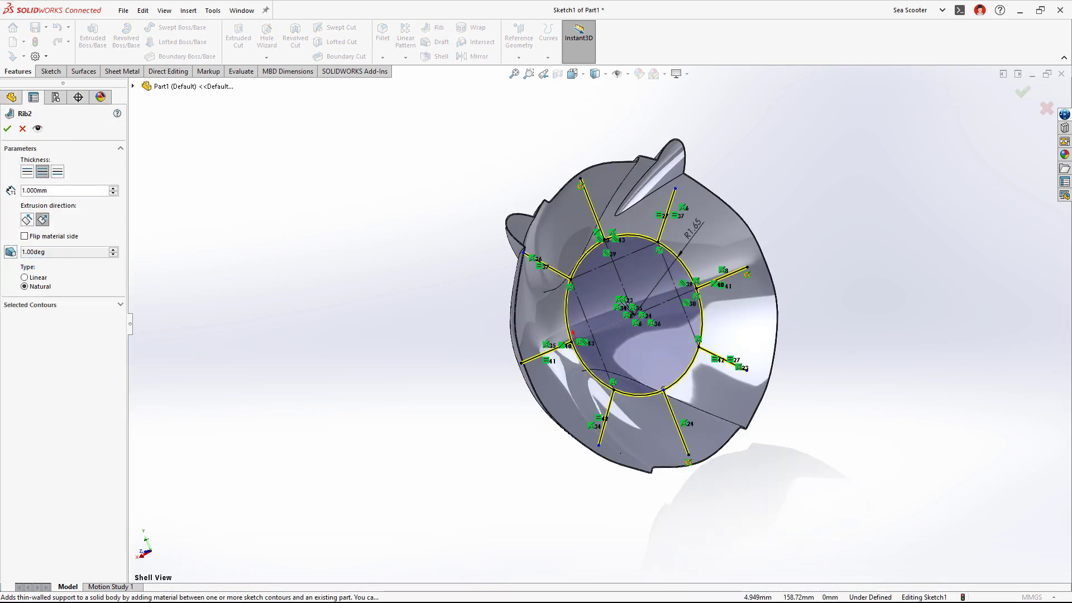
{"action": "key", "text": "Return"}
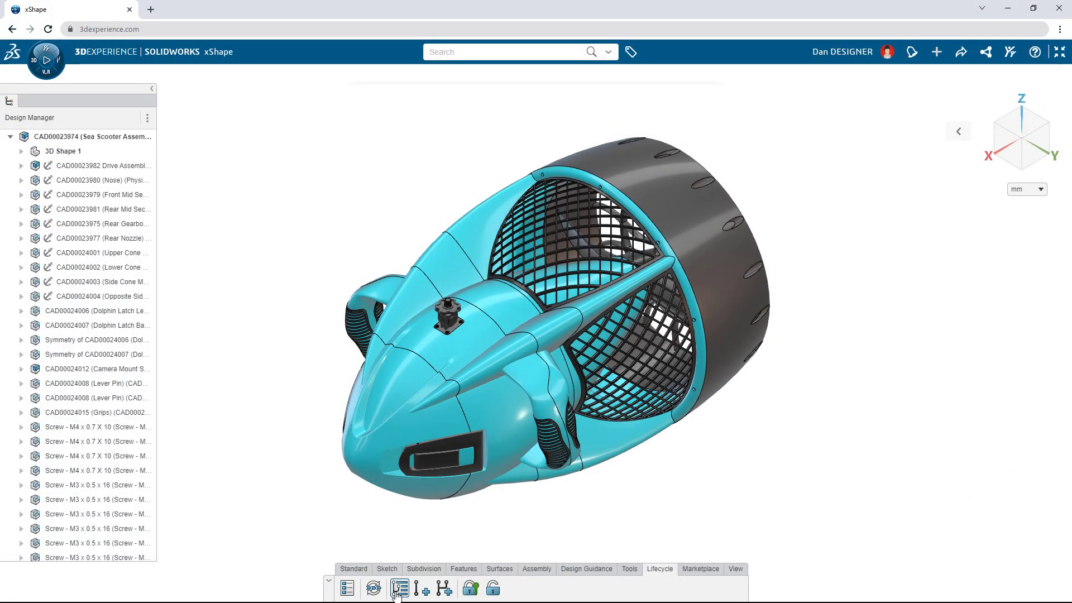
Step: Create revision A.2 of the Sea Scooter Assembly
{"action": "left_click", "coordinate": [399, 588]}
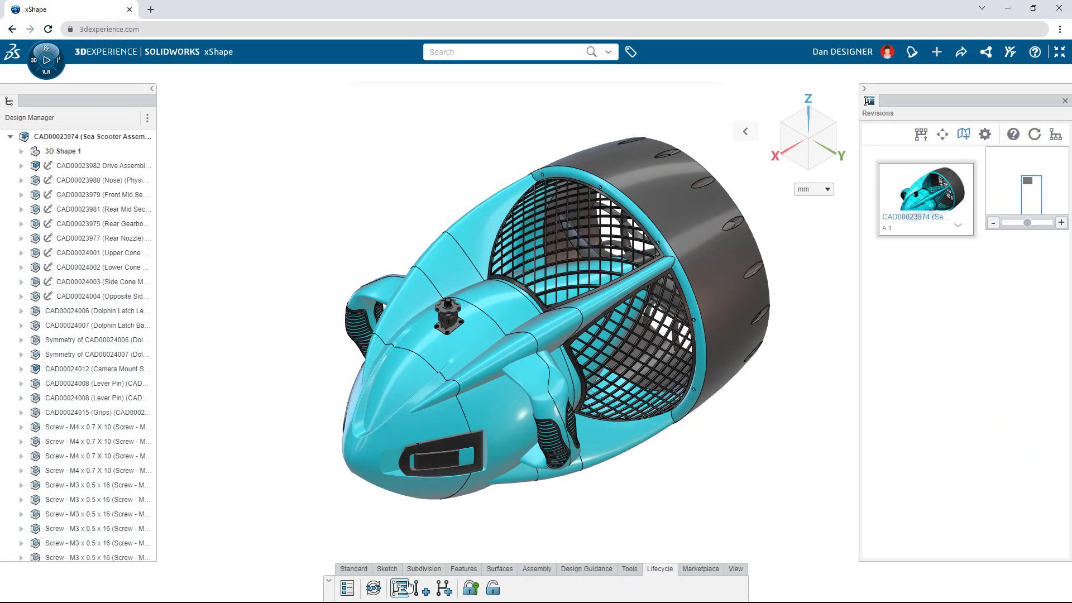
{"action": "left_click", "coordinate": [423, 589]}
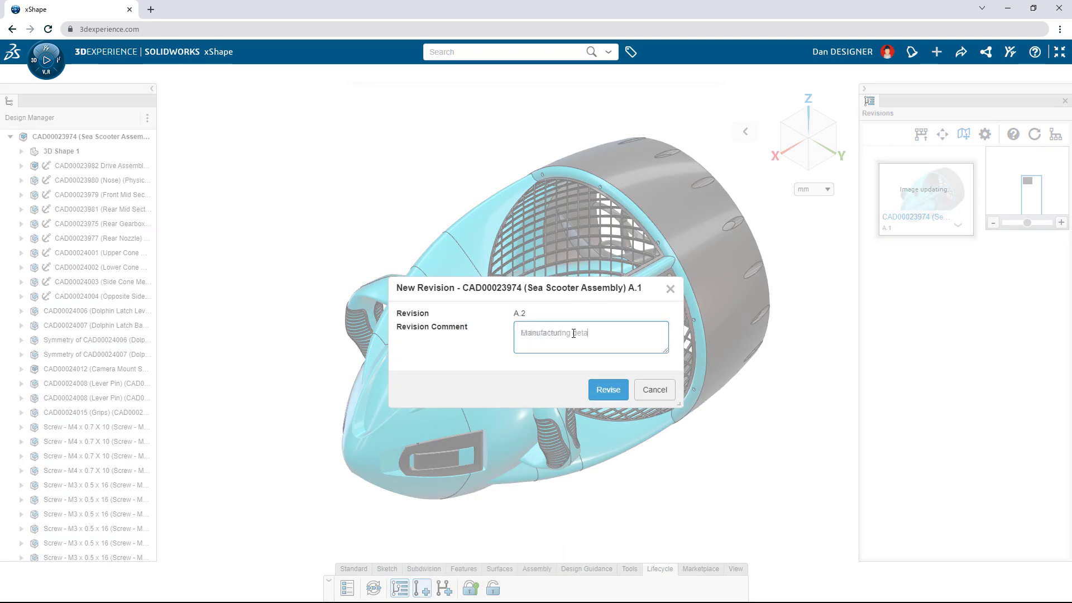
{"action": "left_click", "coordinate": [605, 386]}
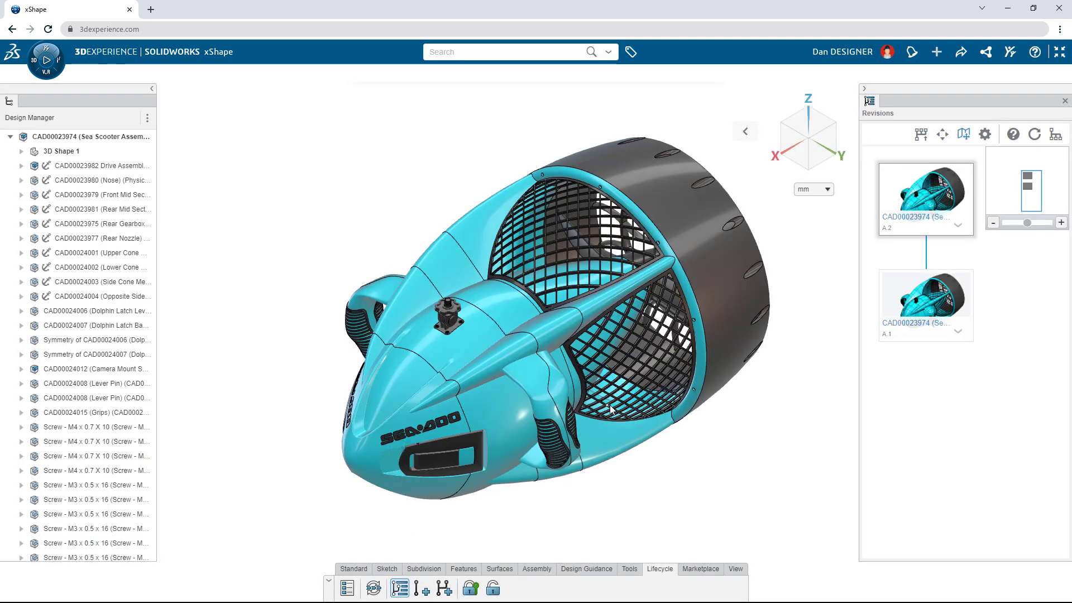
Step: Branch the assembly with the comment 'New Concept'
{"action": "left_click", "coordinate": [444, 588]}
{"action": "left_click", "coordinate": [589, 352]}
{"action": "type", "text": "New Concept"}
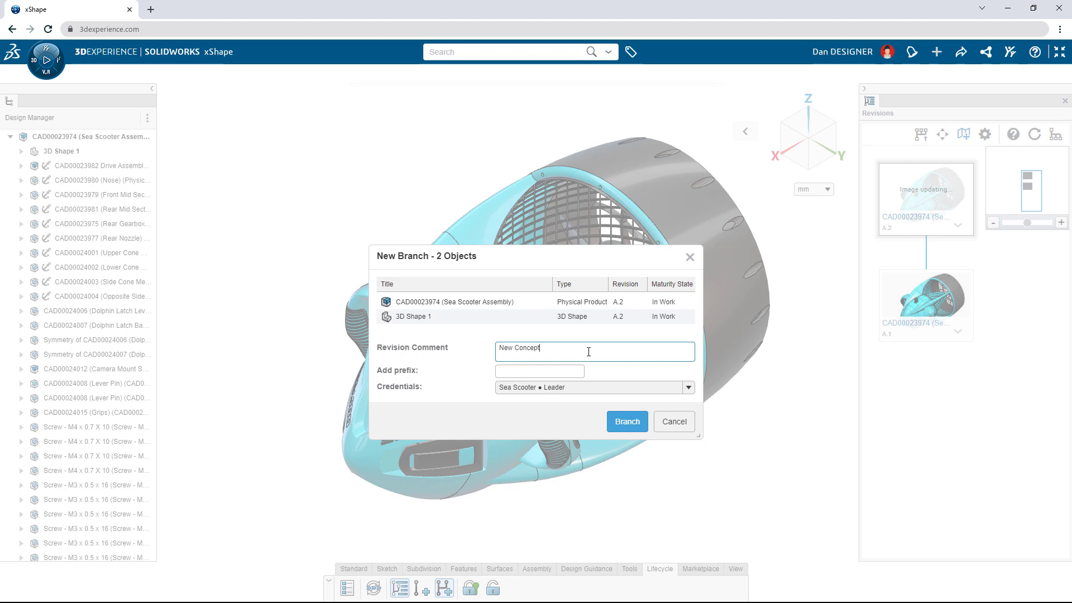
{"action": "left_click", "coordinate": [626, 422]}
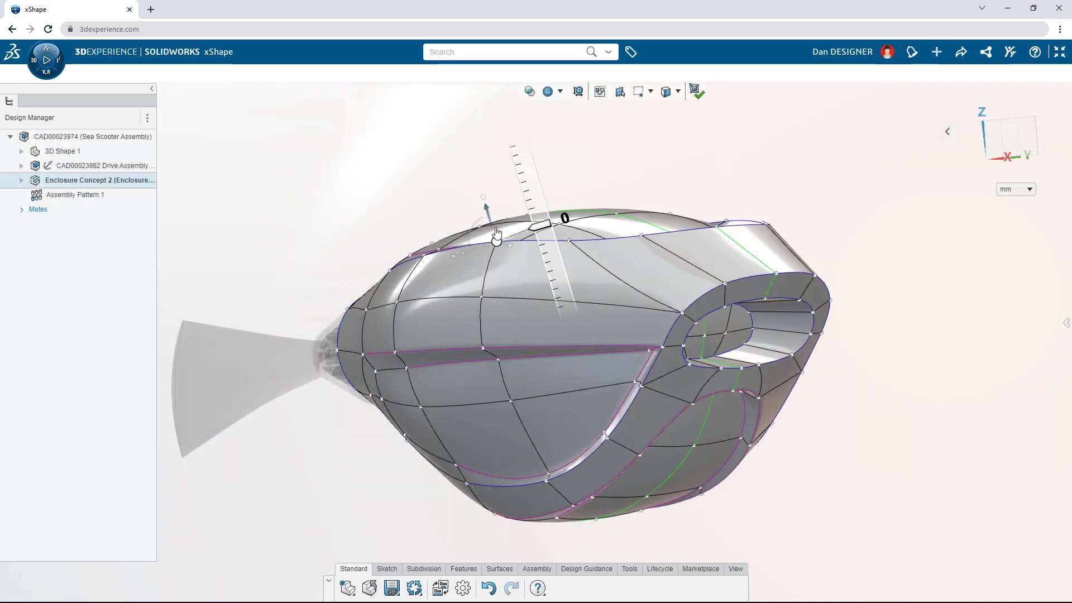
Step: Exit the Enclosure Concept 2 cage edit to show the finished hull solid
{"action": "left_click", "coordinate": [696, 91]}
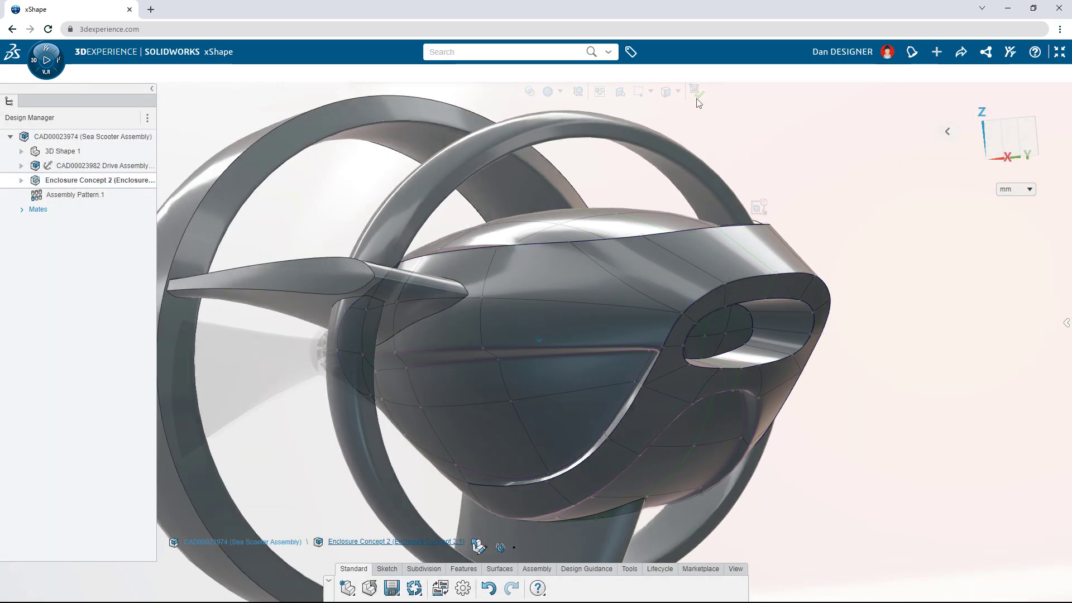